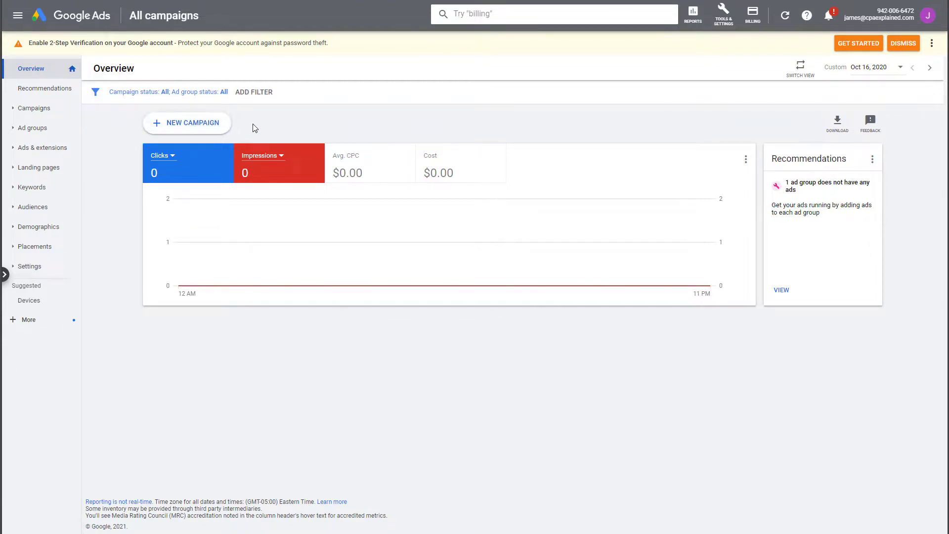
- Create a new campaign with the Website traffic goal and the Display campaign type
{"action": "left_click", "coordinate": [186, 129]}
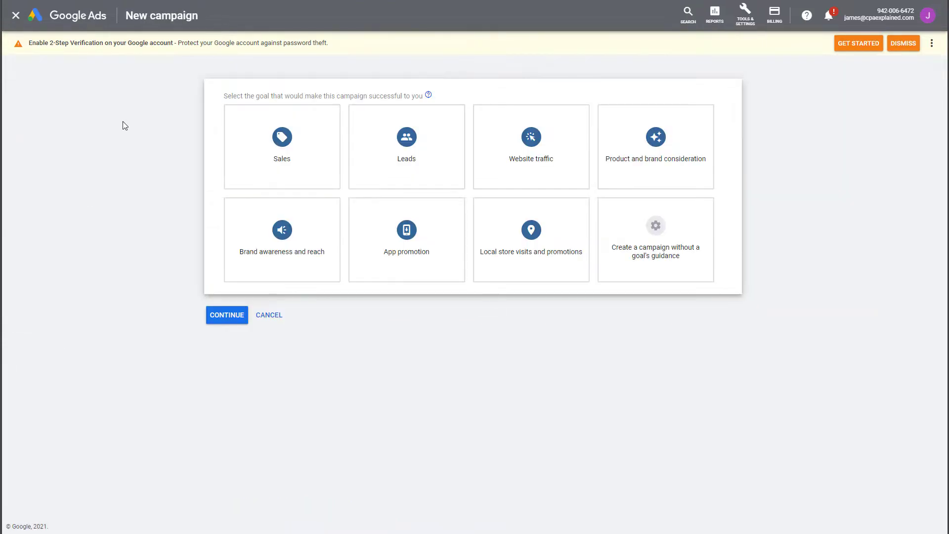
{"action": "left_click", "coordinate": [531, 170]}
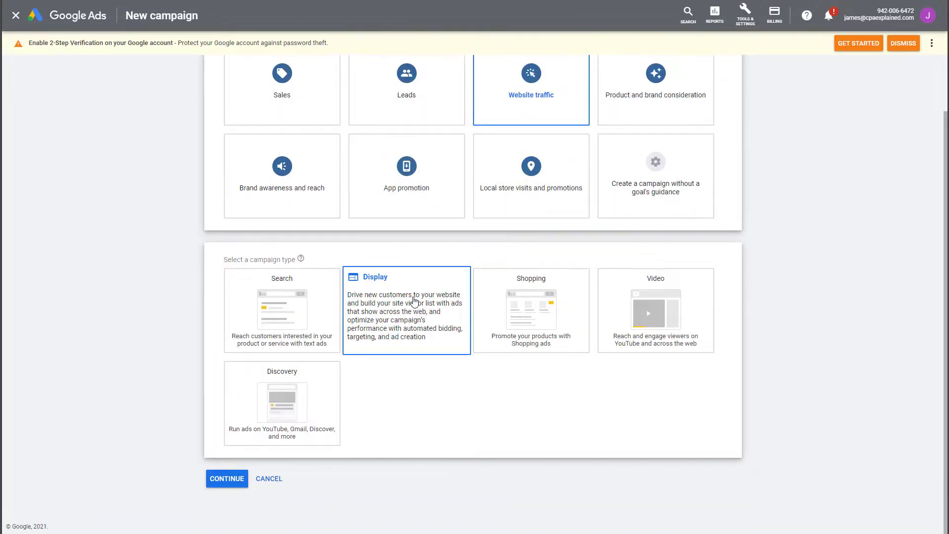
{"action": "left_click", "coordinate": [428, 304]}
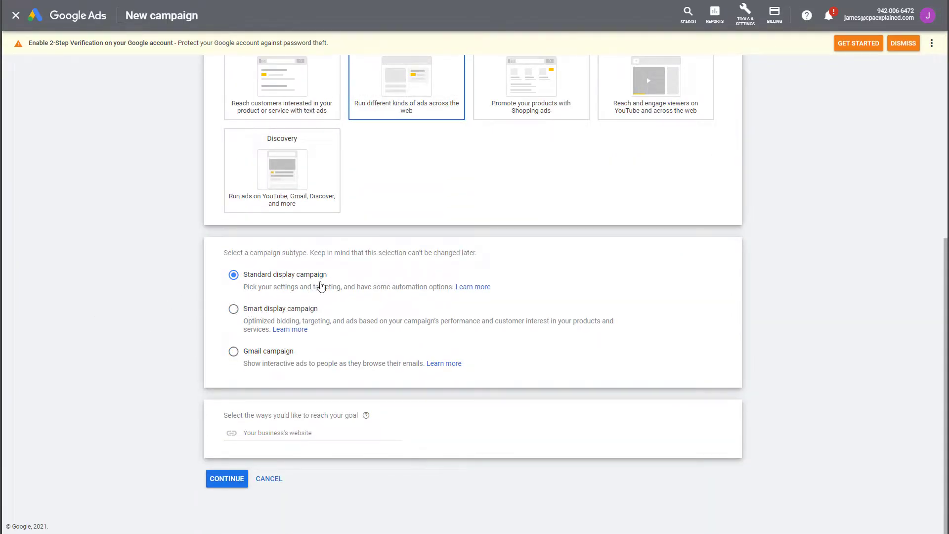
{"action": "left_click", "coordinate": [265, 433]}
{"action": "type", "text": "https:/"}
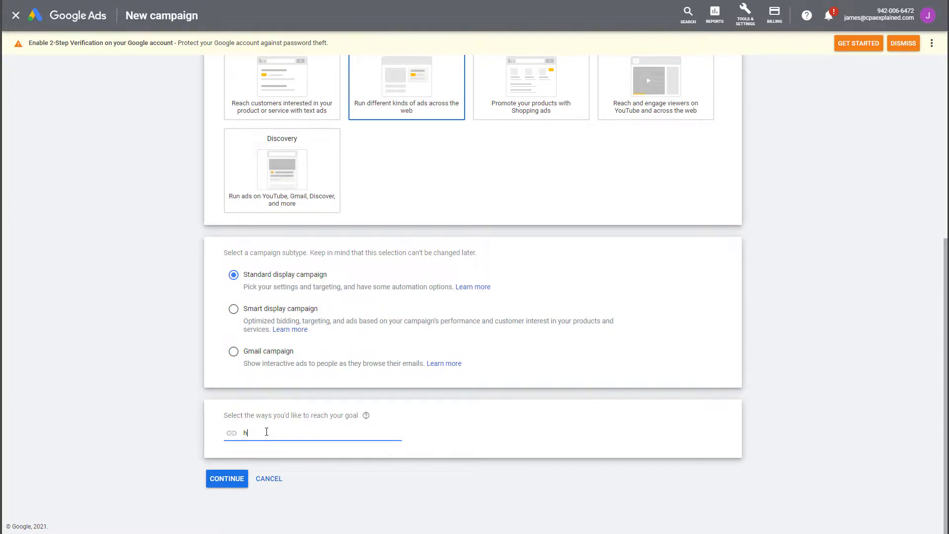
{"action": "type", "text": "/quizert.com"}
{"action": "triple_click", "coordinate": [310, 437]}
{"action": "type", "text": "https://quizert.com/never-diet-again/"}
{"action": "left_click", "coordinate": [227, 479]}
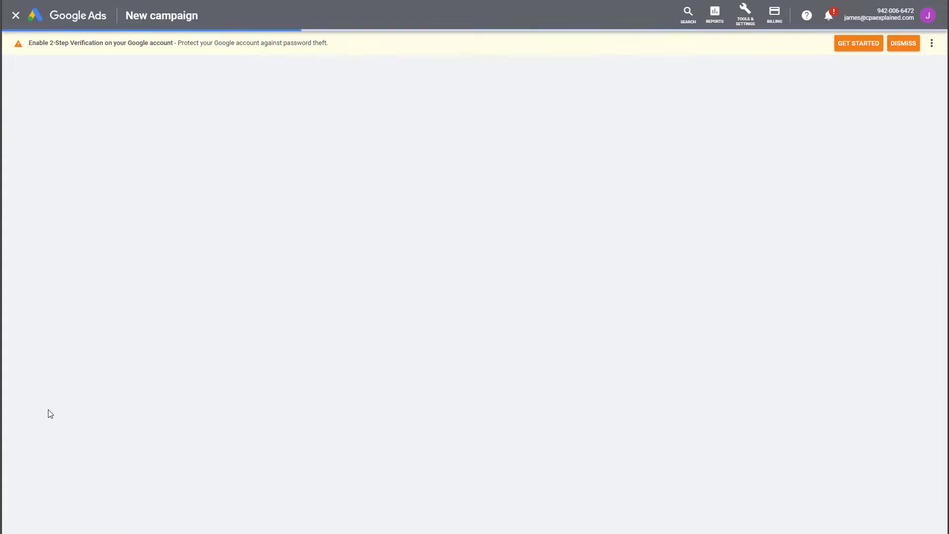
- Name the campaign Tut-diet
{"action": "left_click_drag", "start_coordinate": [348, 159], "coordinate": [262, 164]}
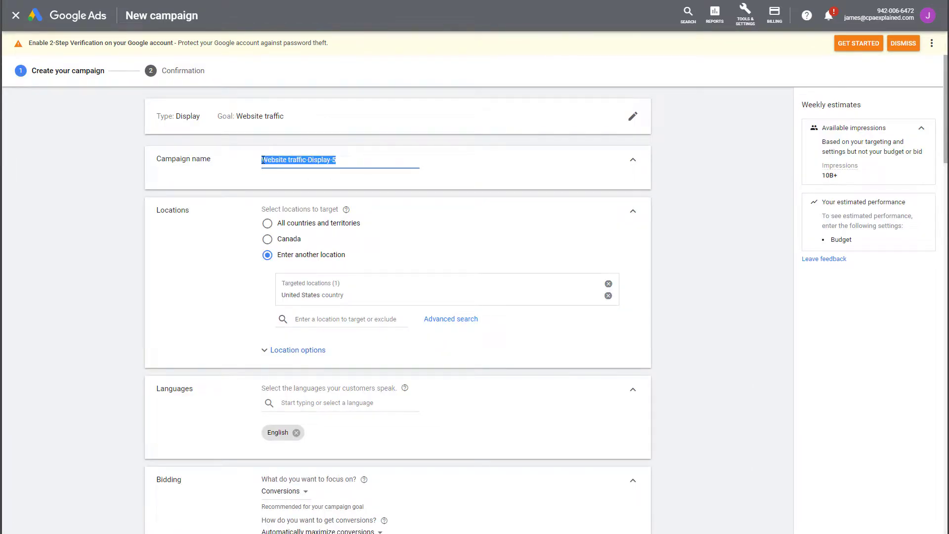
{"action": "type", "text": "Tut-deit"}
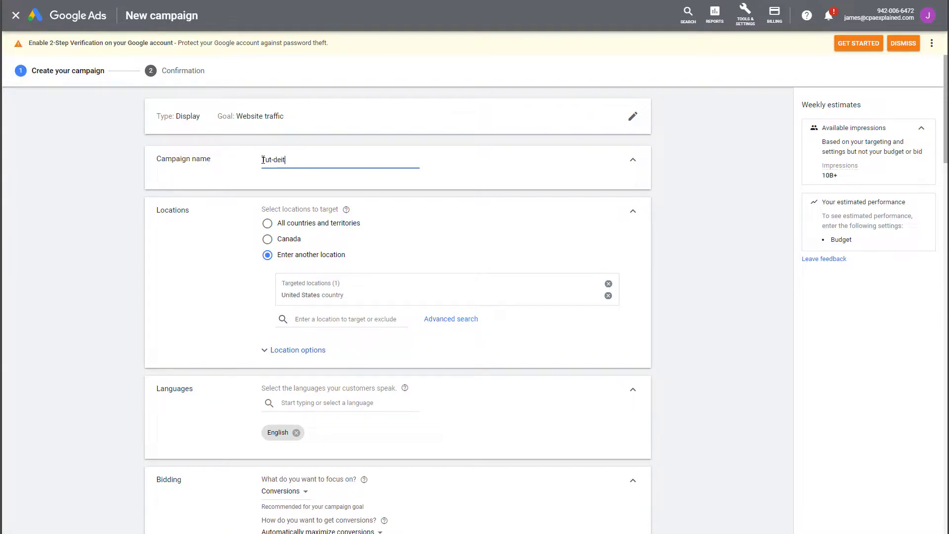
{"action": "key", "text": "ctrl+shift+Left"}
{"action": "type", "text": "diet"}
- Set the location targeting option to "Presence: People in or regularly in your targeted locations"
{"action": "scroll", "coordinate": [224, 312], "scroll_direction": "down", "scroll_amount": 2}
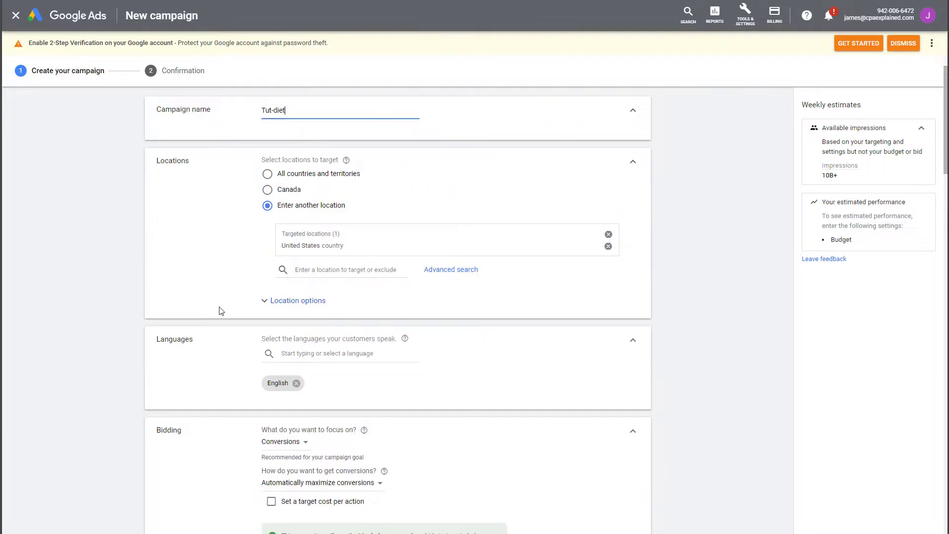
{"action": "left_click", "coordinate": [269, 250]}
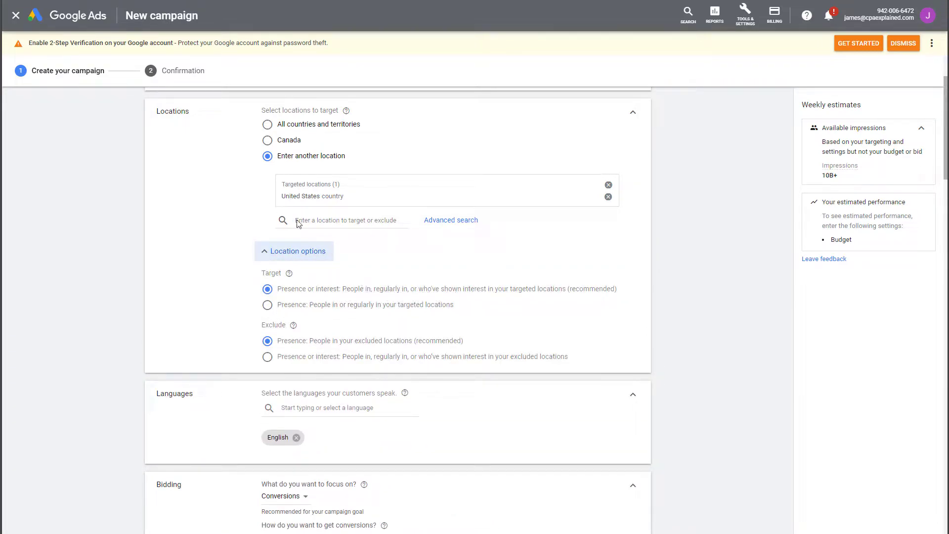
{"action": "left_click", "coordinate": [273, 304]}
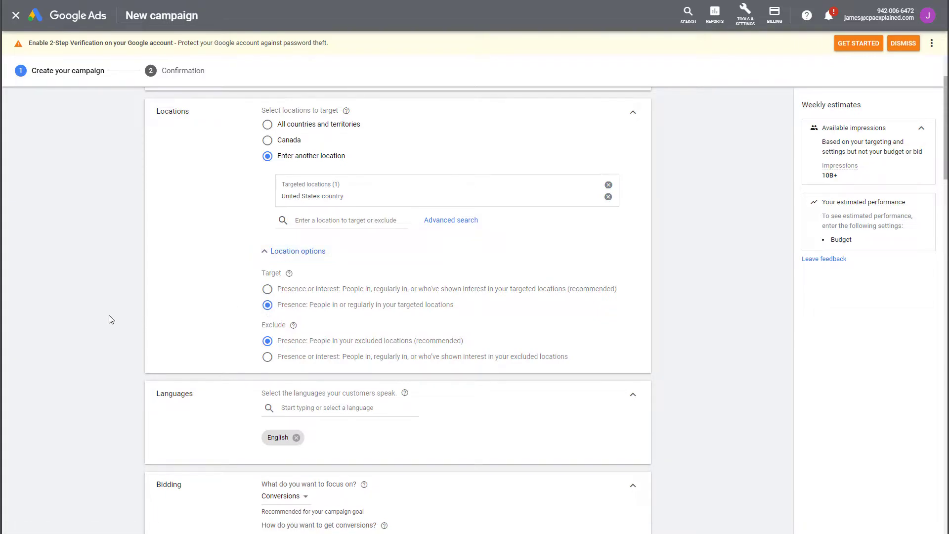
- Check the bidding focus options, keeping Conversions, and set the average daily budget to CA$20
{"action": "scroll", "coordinate": [110, 319], "scroll_direction": "down", "scroll_amount": 3}
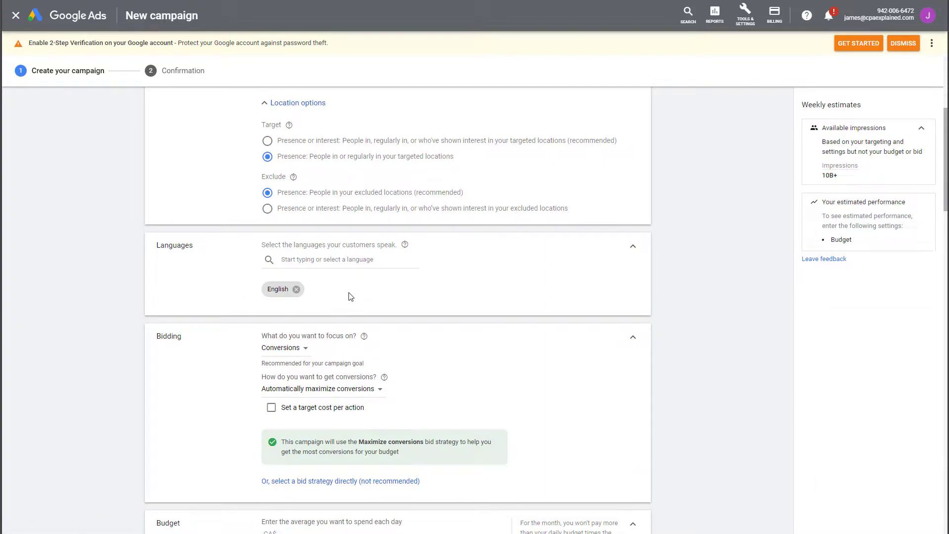
{"action": "scroll", "coordinate": [334, 290], "scroll_direction": "down", "scroll_amount": 2}
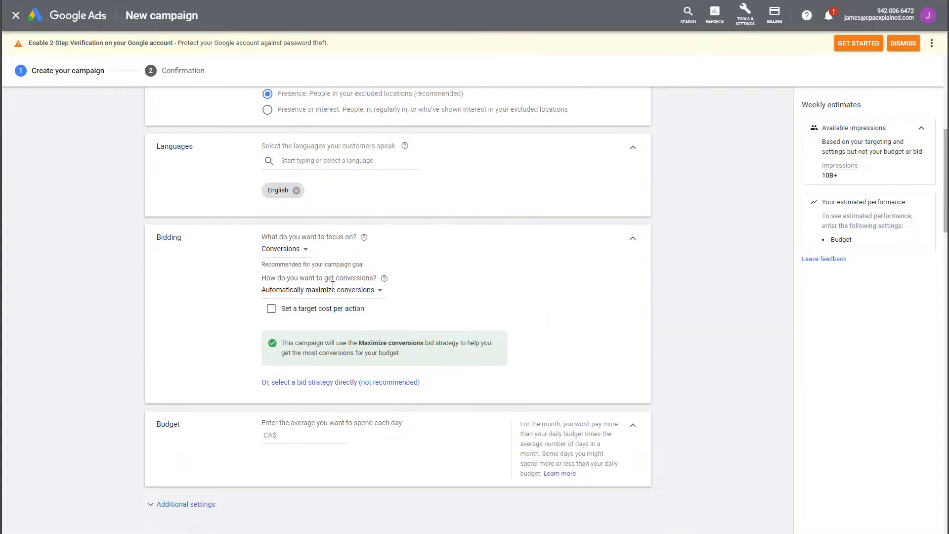
{"action": "left_click", "coordinate": [283, 250]}
{"action": "left_click", "coordinate": [509, 261]}
{"action": "scroll", "coordinate": [200, 347], "scroll_direction": "down", "scroll_amount": 2}
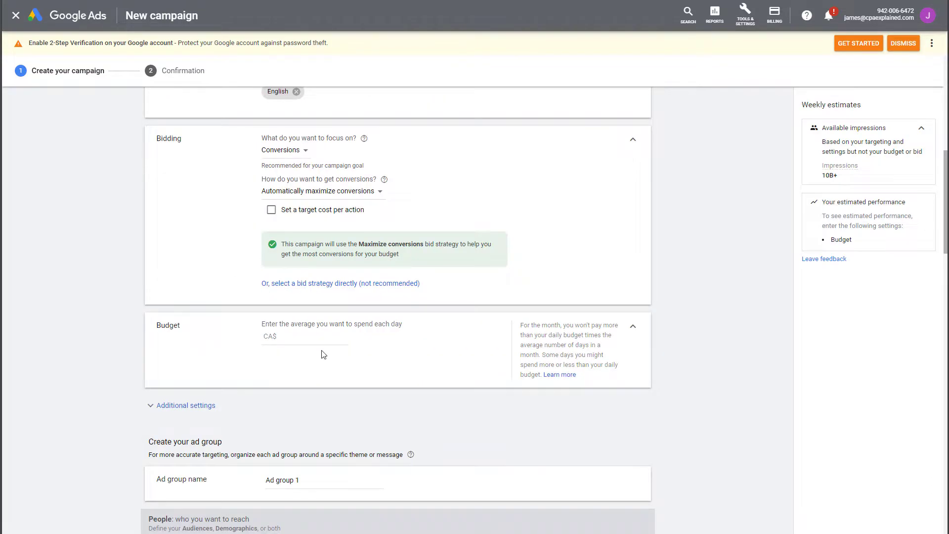
{"action": "left_click", "coordinate": [308, 339]}
{"action": "type", "text": "20"}
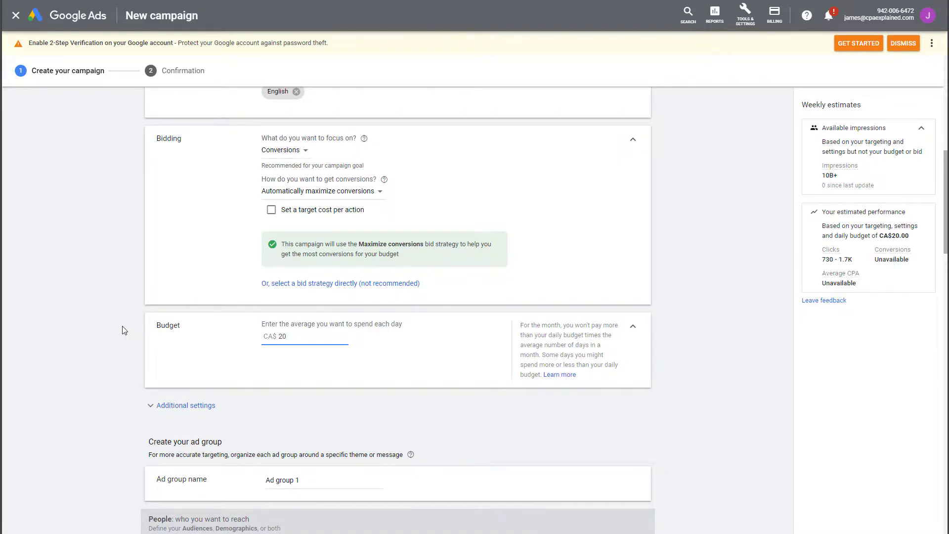
- Search the ad group's targeted audiences for "fitness"
{"action": "scroll", "coordinate": [127, 326], "scroll_direction": "down", "scroll_amount": 3}
{"action": "scroll", "coordinate": [105, 329], "scroll_direction": "down", "scroll_amount": 4}
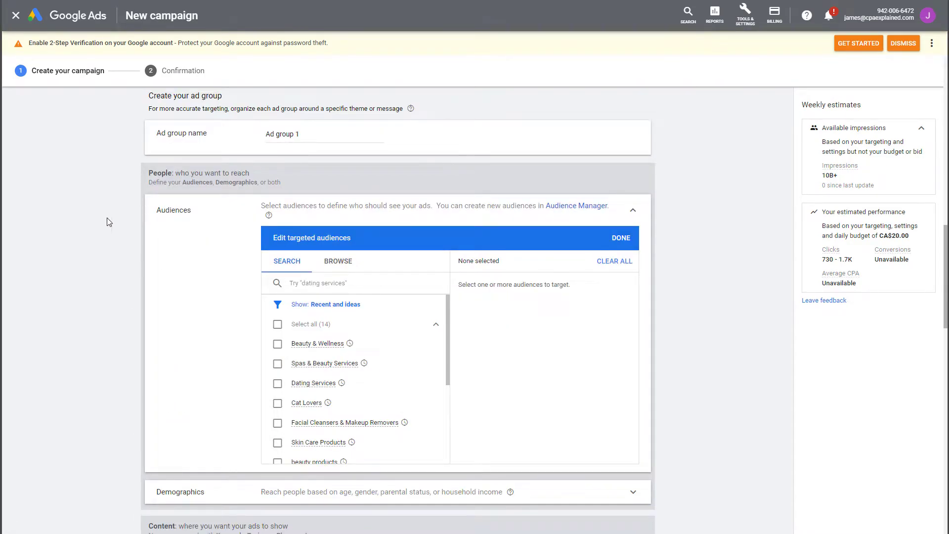
{"action": "scroll", "coordinate": [79, 290], "scroll_direction": "down", "scroll_amount": 2}
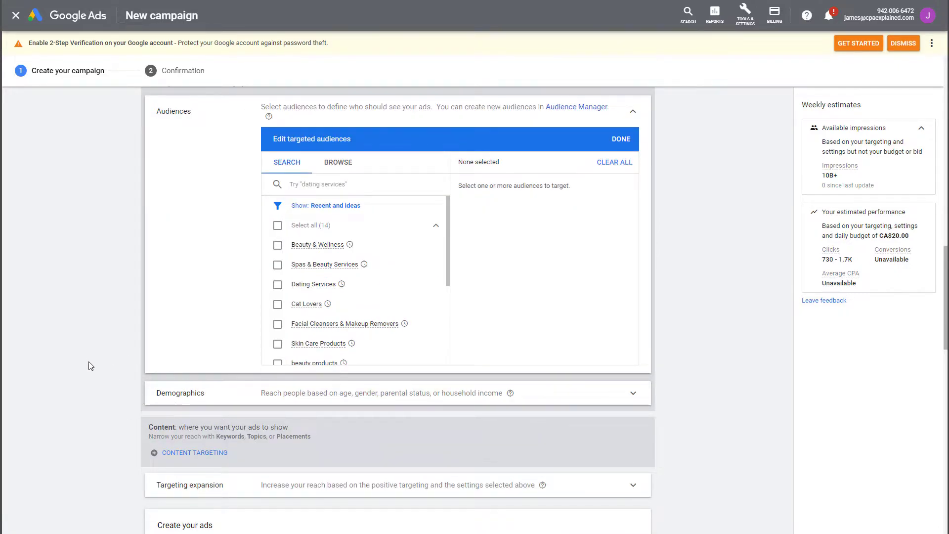
{"action": "scroll", "coordinate": [100, 344], "scroll_direction": "up", "scroll_amount": 2}
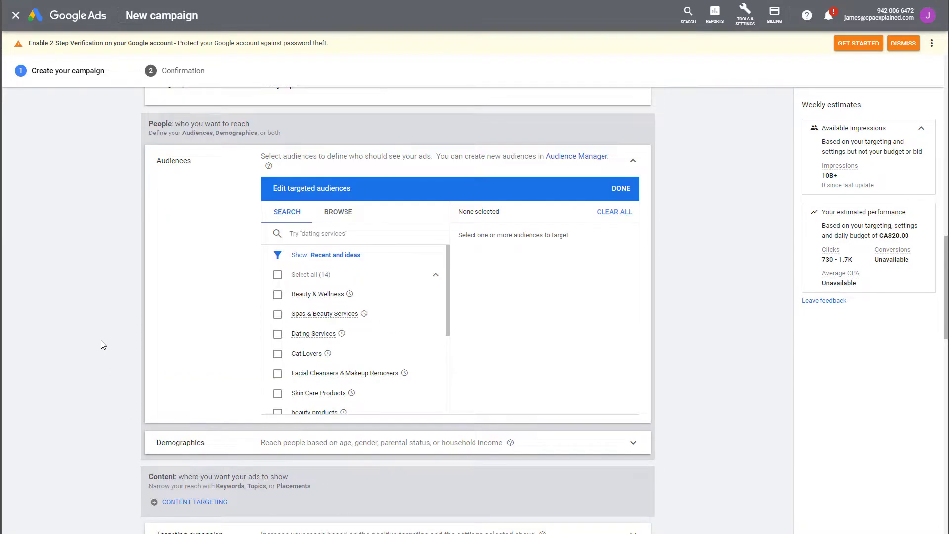
{"action": "scroll", "coordinate": [103, 344], "scroll_direction": "up", "scroll_amount": 1}
{"action": "scroll", "coordinate": [103, 345], "scroll_direction": "down", "scroll_amount": 1}
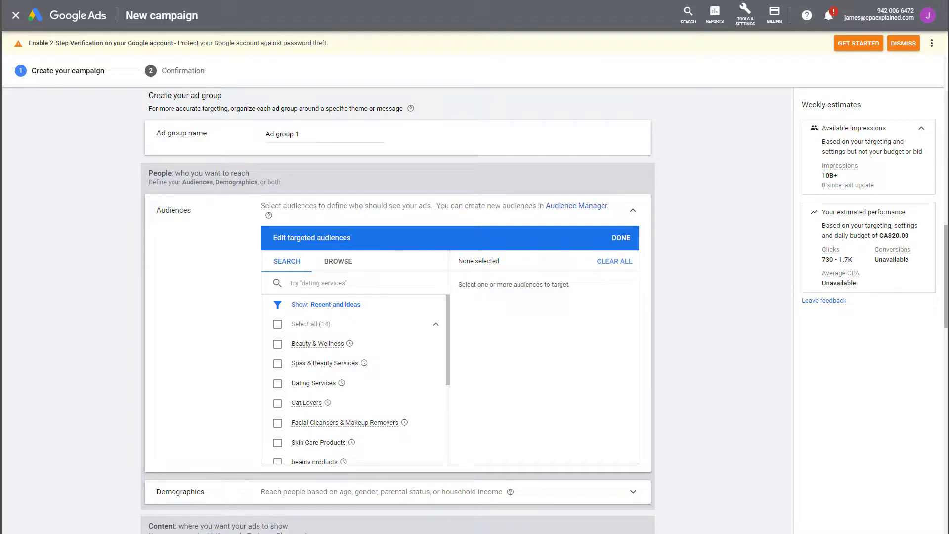
{"action": "scroll", "coordinate": [85, 371], "scroll_direction": "down", "scroll_amount": 1}
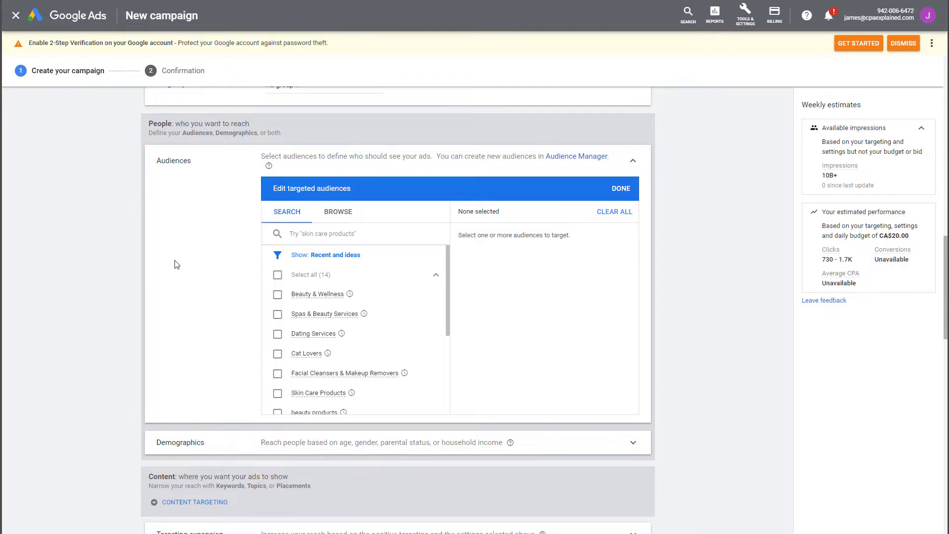
{"action": "left_click", "coordinate": [322, 234]}
{"action": "type", "text": "fintness"}
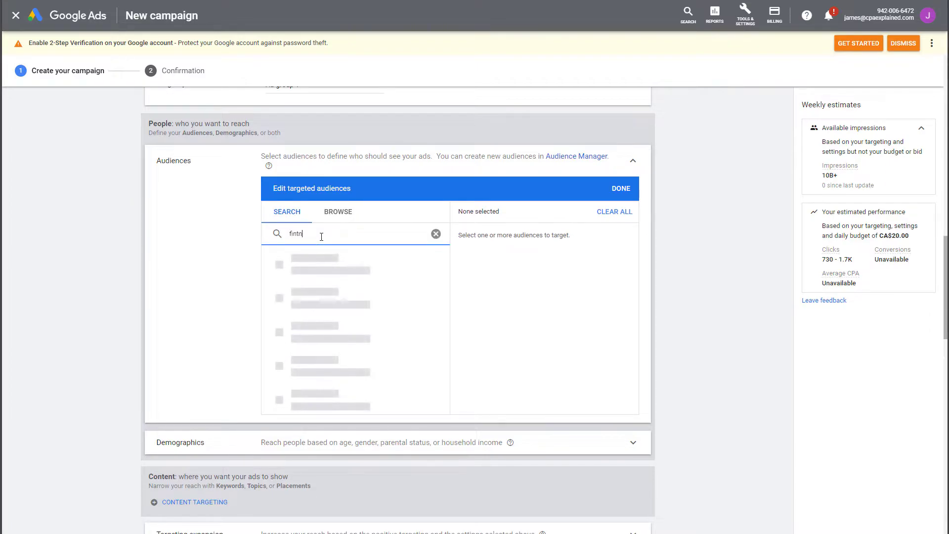
{"action": "key", "text": "BackSpace"}
{"action": "key", "text": "BackSpace"}
{"action": "key", "text": "BackSpace"}
{"action": "key", "text": "BackSpace"}
{"action": "key", "text": "BackSpace"}
{"action": "key", "text": "BackSpace"}
{"action": "type", "text": "tness"}
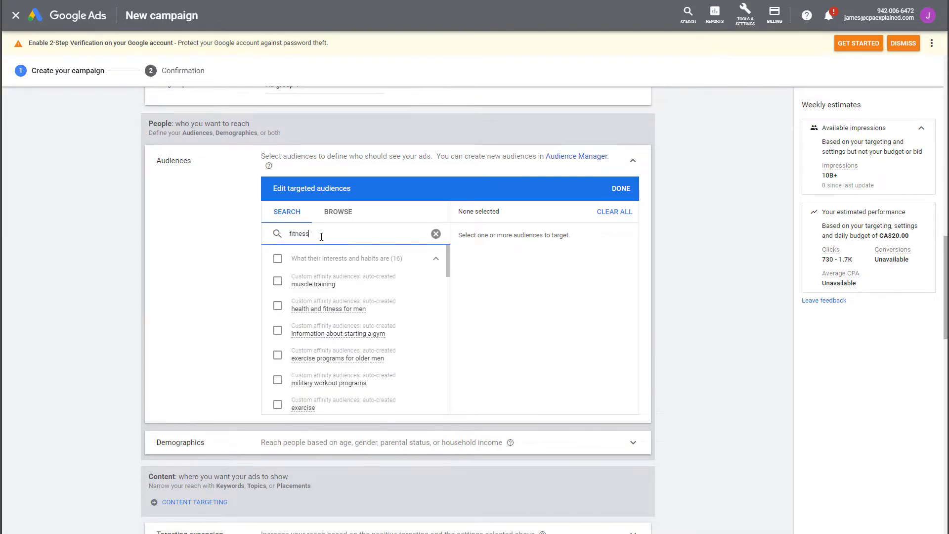
- Add the Beauty & Wellness affinity audience and the fitness classes and personal fitness programs custom intent audiences
{"action": "left_click_drag", "start_coordinate": [446, 269], "coordinate": [445, 325]}
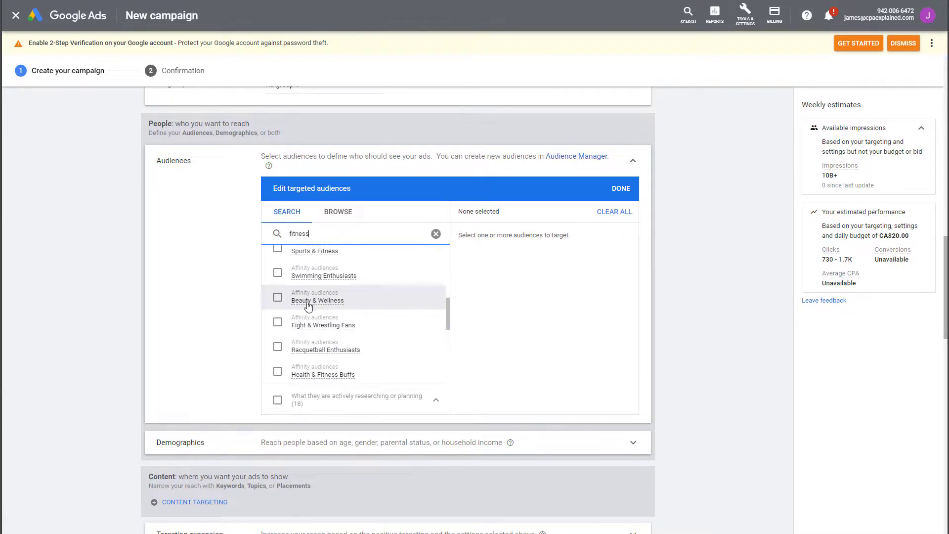
{"action": "left_click", "coordinate": [278, 299]}
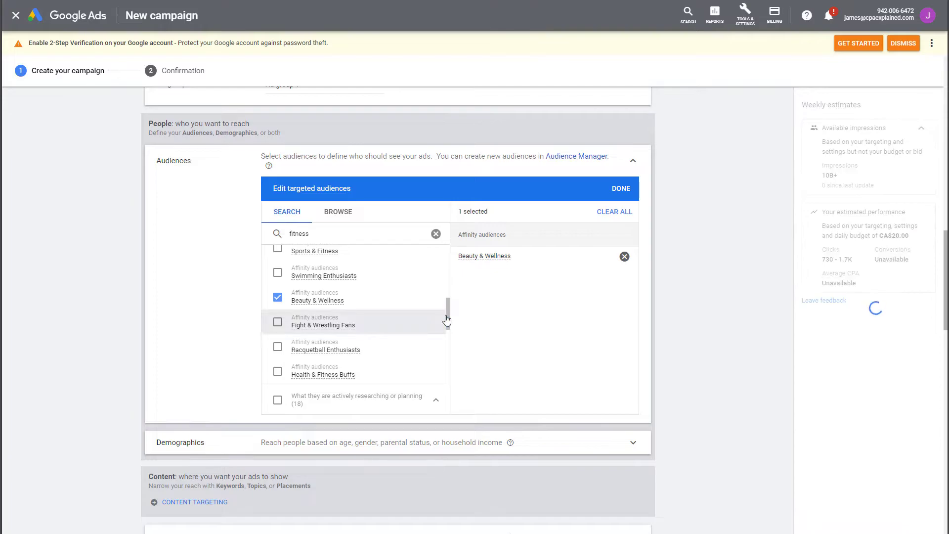
{"action": "left_click_drag", "start_coordinate": [447, 316], "coordinate": [450, 345]}
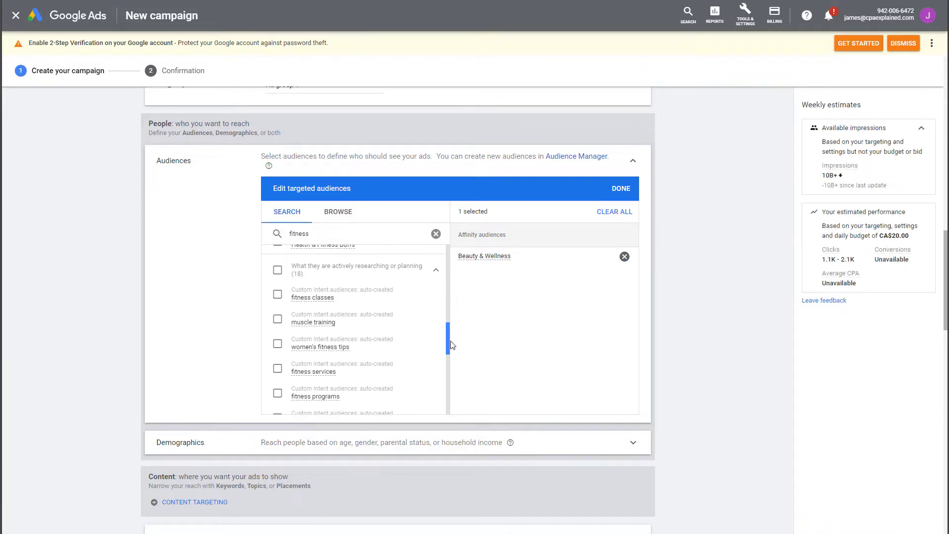
{"action": "left_click", "coordinate": [278, 291]}
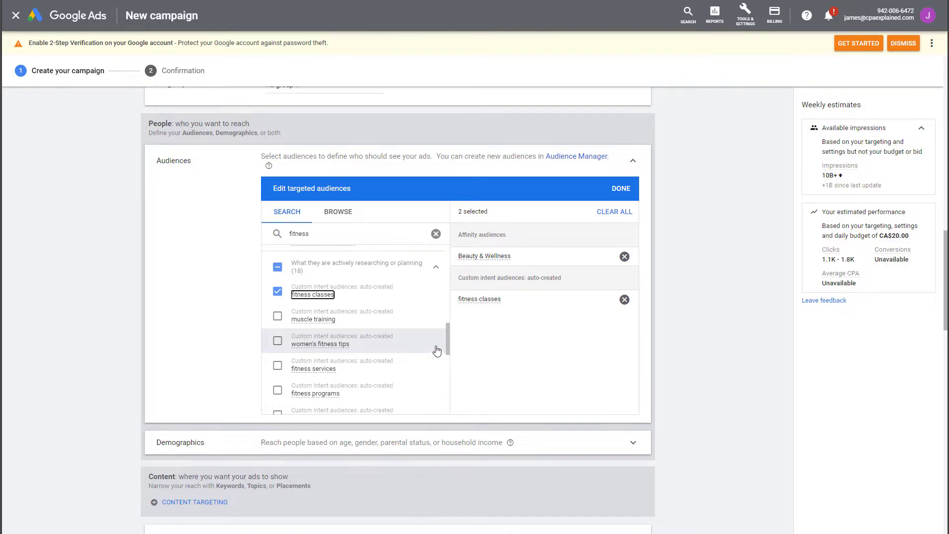
{"action": "left_click_drag", "start_coordinate": [447, 338], "coordinate": [445, 355]}
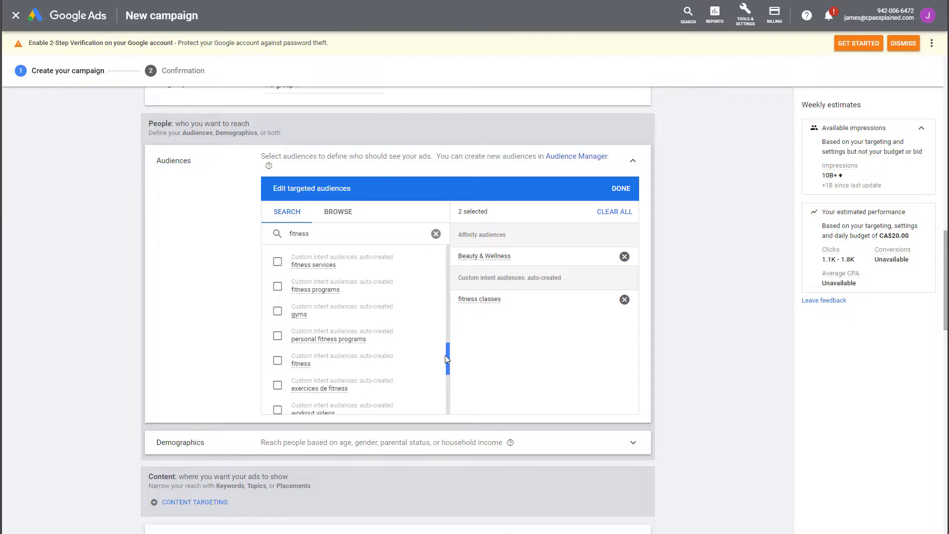
{"action": "left_click", "coordinate": [278, 336]}
- Search the audiences for "beauty" and add the beauty tips custom intent and Skin Care Products in-market audiences
{"action": "left_click_drag", "start_coordinate": [447, 354], "coordinate": [433, 238]}
{"action": "left_click_drag", "start_coordinate": [312, 234], "coordinate": [282, 236]}
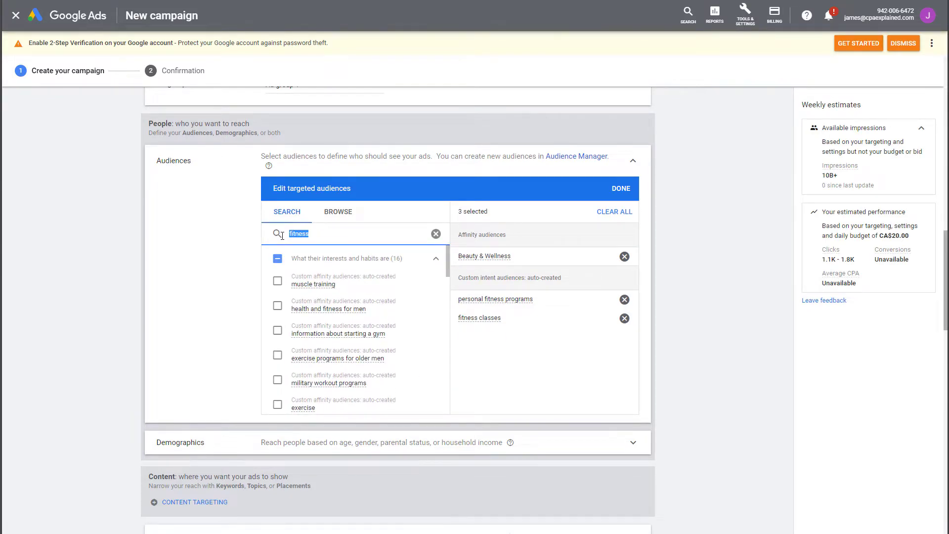
{"action": "type", "text": "beauty"}
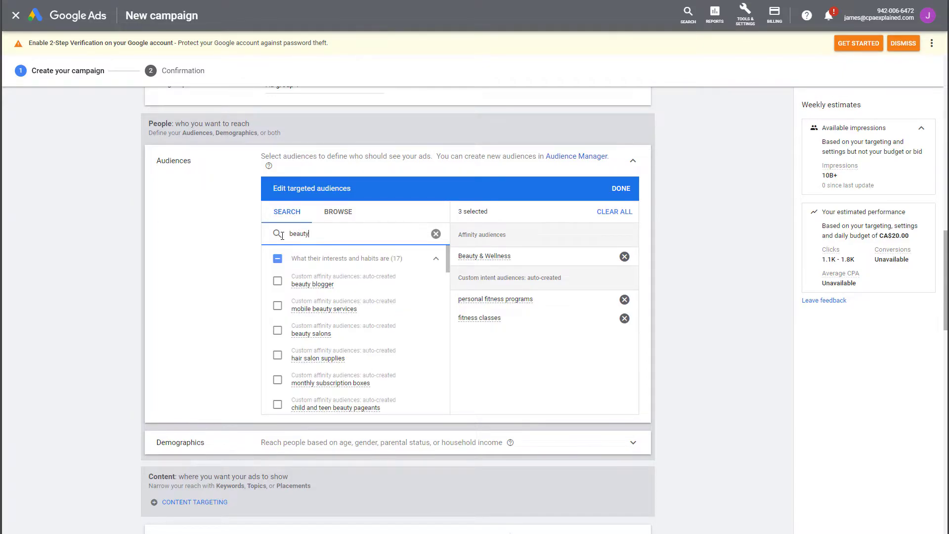
{"action": "left_click_drag", "start_coordinate": [446, 270], "coordinate": [444, 346]}
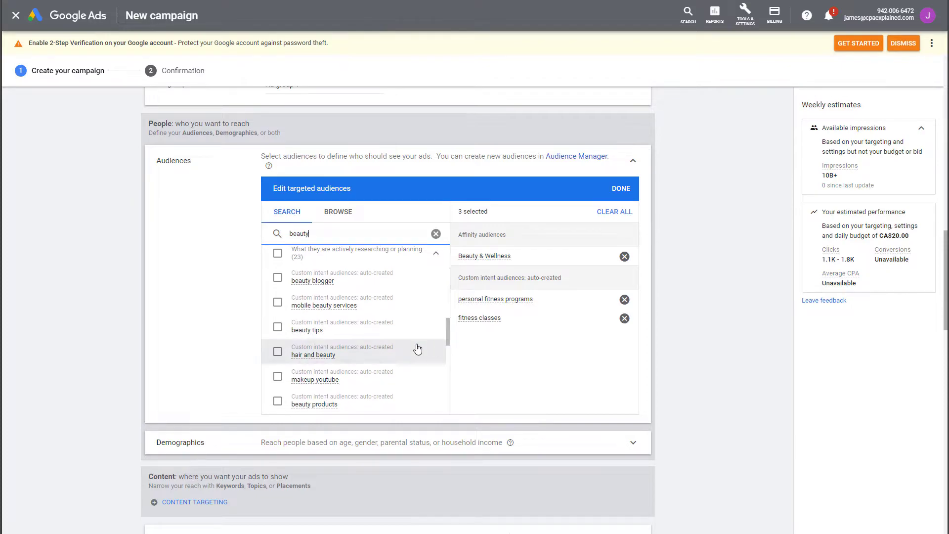
{"action": "left_click", "coordinate": [278, 330]}
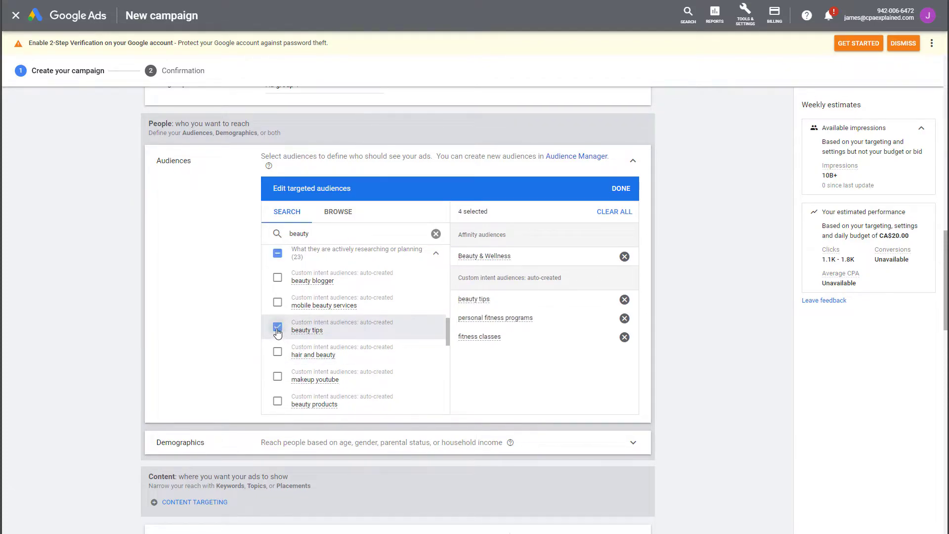
{"action": "left_click_drag", "start_coordinate": [448, 330], "coordinate": [447, 359]}
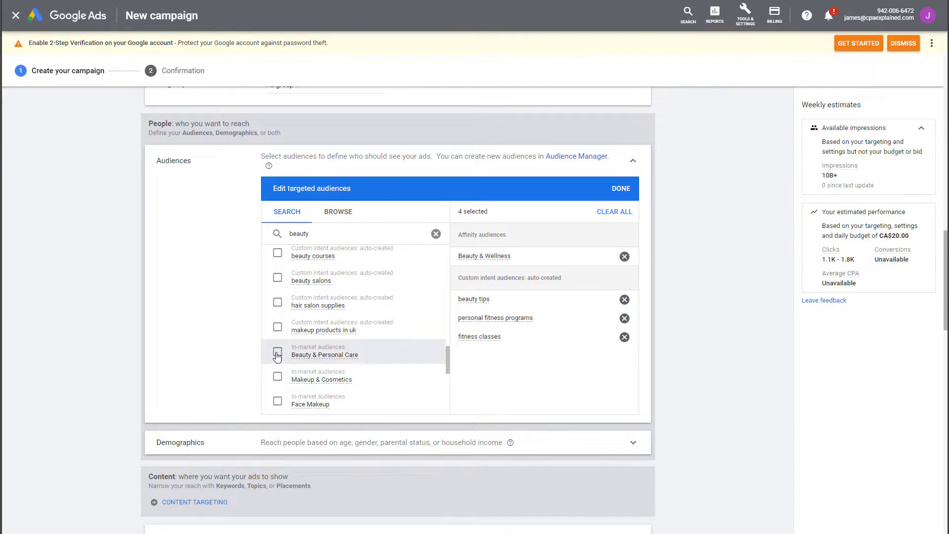
{"action": "scroll", "coordinate": [385, 370], "scroll_direction": "down", "scroll_amount": 4}
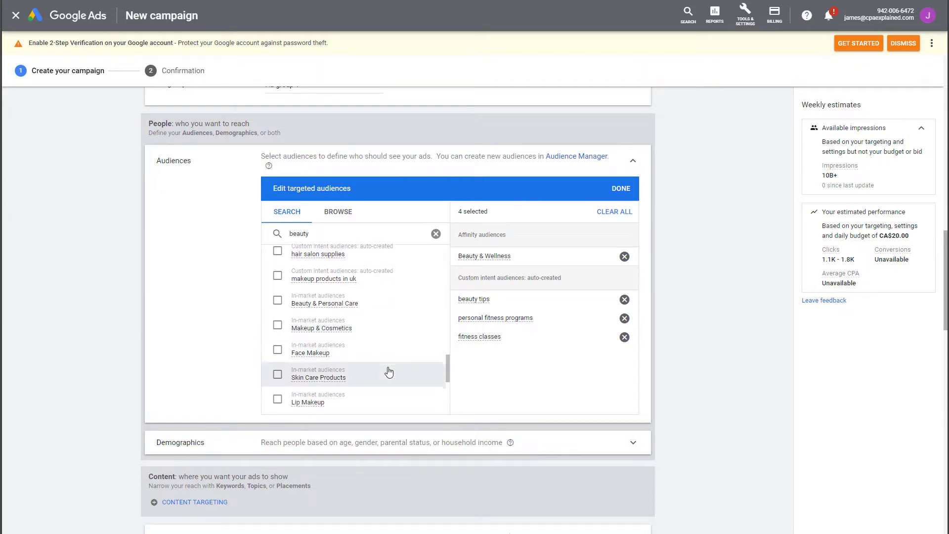
{"action": "left_click", "coordinate": [277, 327]}
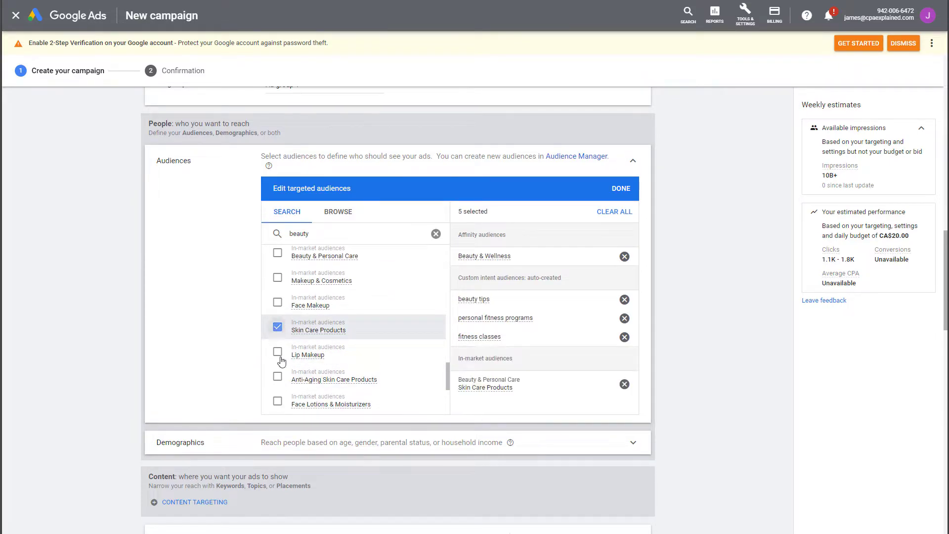
- Expand the ad group's demographics and exclude Male and Unknown so that only the Female gender is targeted
{"action": "left_click_drag", "start_coordinate": [446, 369], "coordinate": [444, 396]}
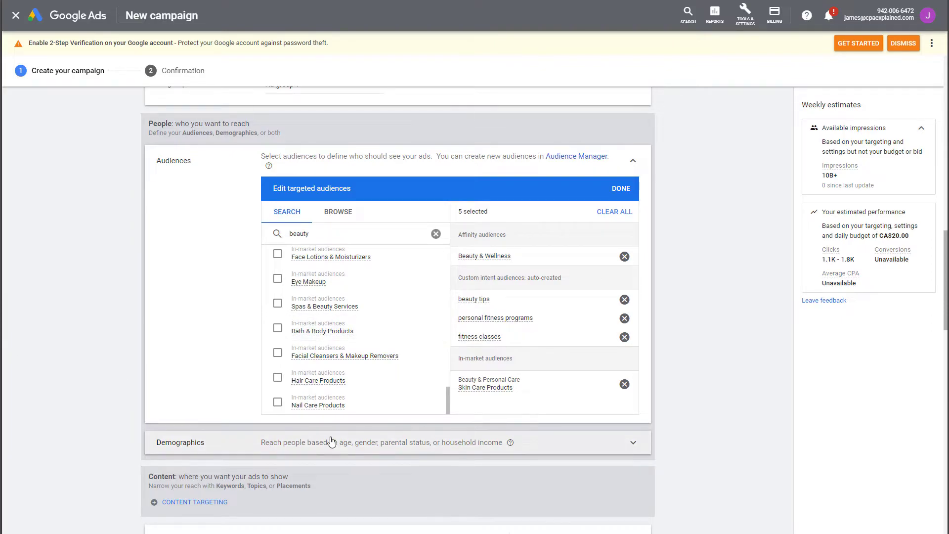
{"action": "scroll", "coordinate": [302, 436], "scroll_direction": "down", "scroll_amount": 2}
{"action": "left_click", "coordinate": [617, 348]}
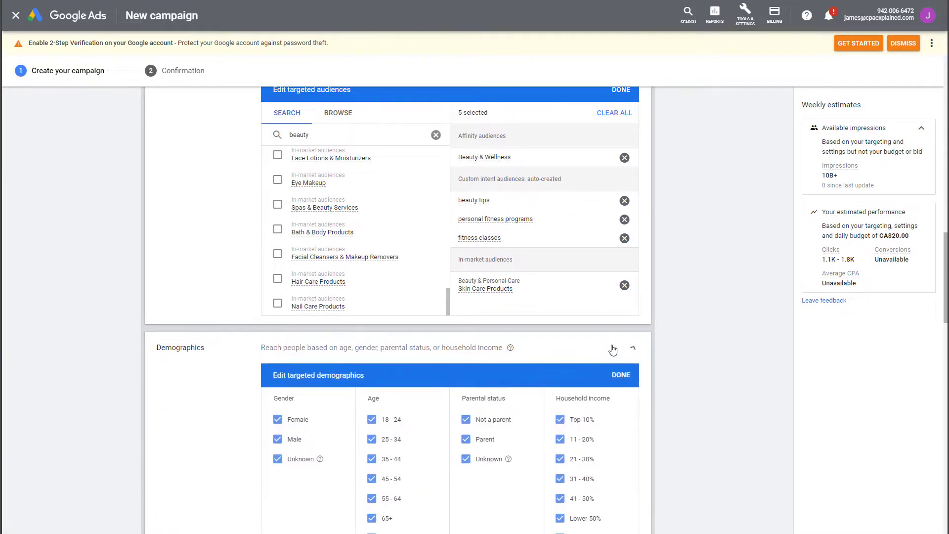
{"action": "scroll", "coordinate": [233, 381], "scroll_direction": "down", "scroll_amount": 1}
{"action": "left_click", "coordinate": [278, 390]}
{"action": "left_click", "coordinate": [278, 409]}
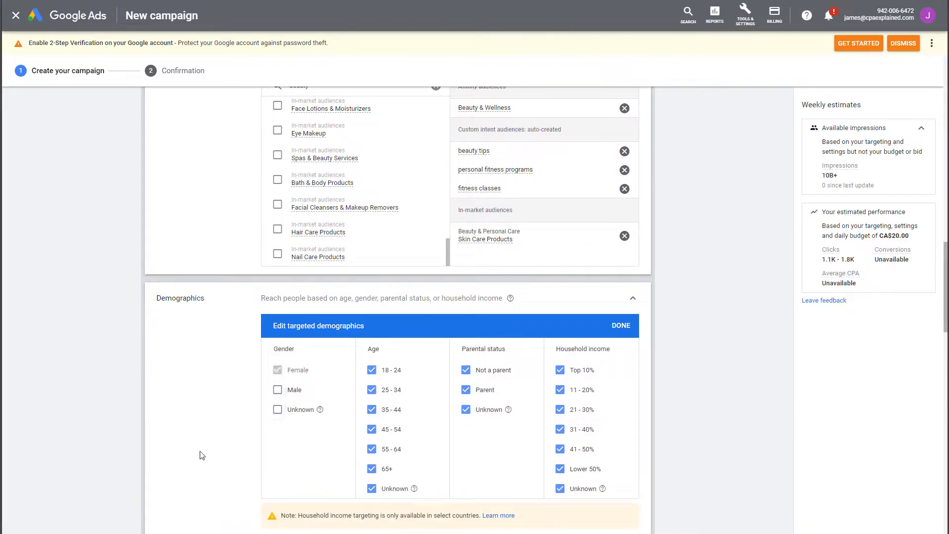
- Exclude the ages 45-54, 55-64, 65+ and Unknown from the targeted demographics
{"action": "left_click", "coordinate": [372, 489]}
{"action": "left_click", "coordinate": [371, 469]}
{"action": "left_click", "coordinate": [372, 449]}
{"action": "left_click", "coordinate": [372, 430]}
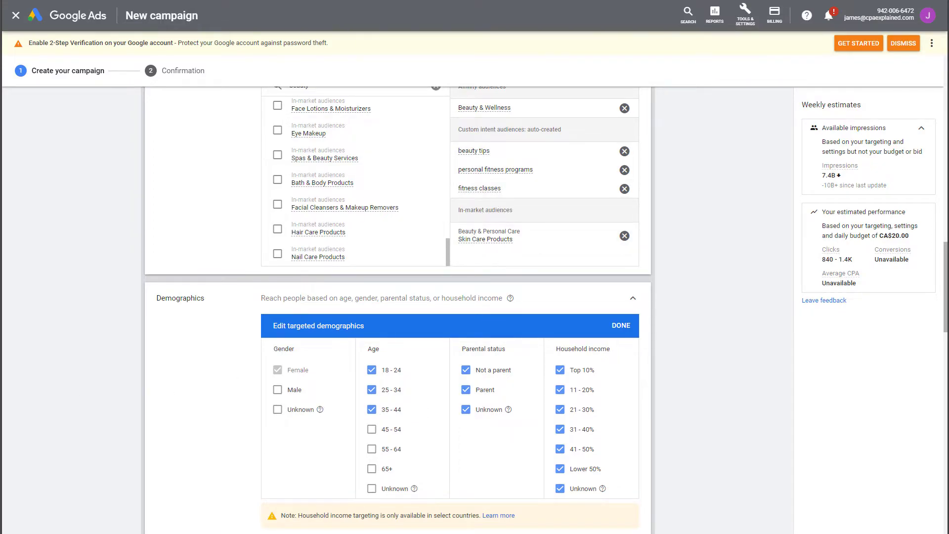
- Add Placements as content targeting and open its Websites category
{"action": "scroll", "coordinate": [76, 286], "scroll_direction": "down", "scroll_amount": 6}
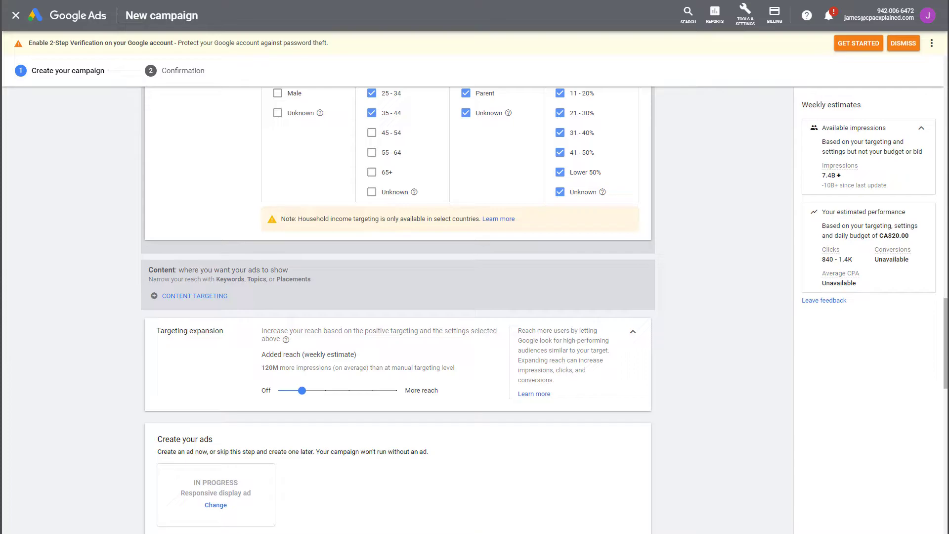
{"action": "left_click", "coordinate": [172, 296]}
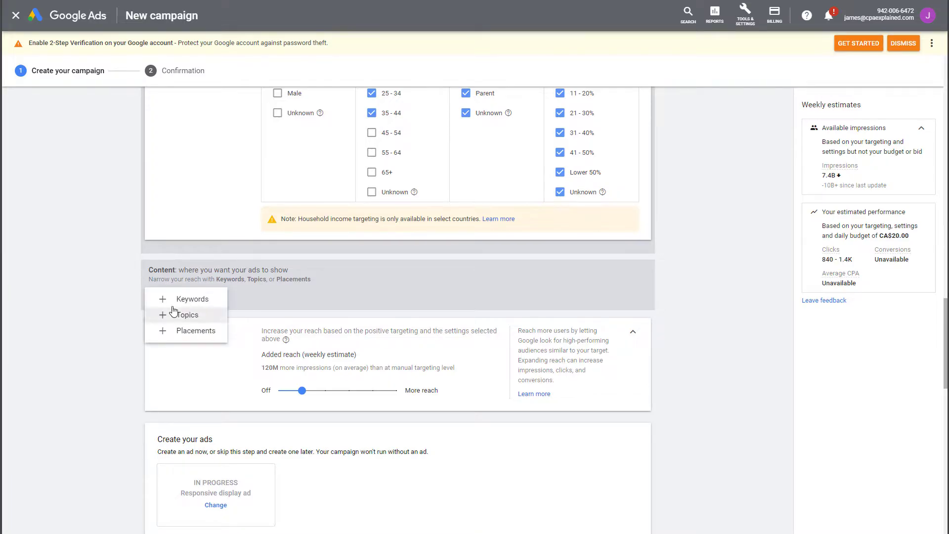
{"action": "left_click", "coordinate": [179, 332]}
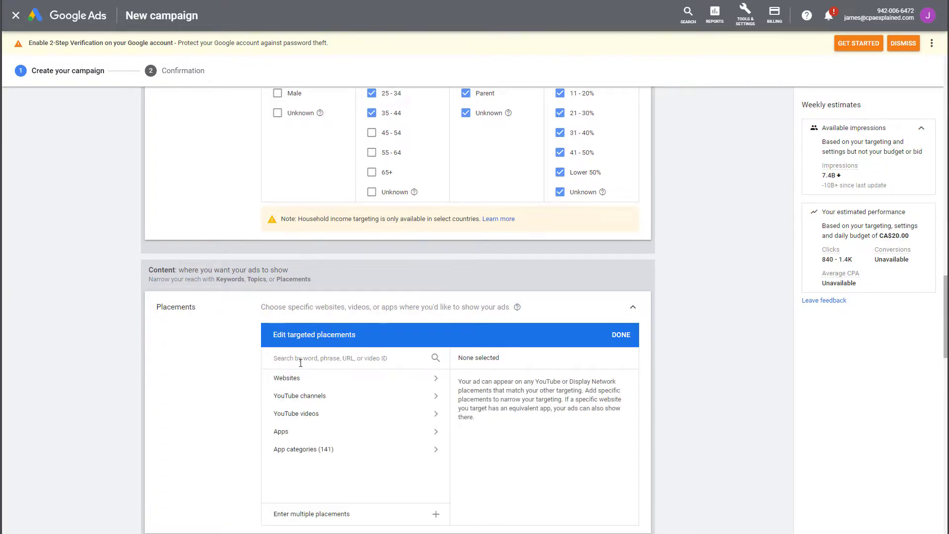
{"action": "left_click", "coordinate": [297, 378]}
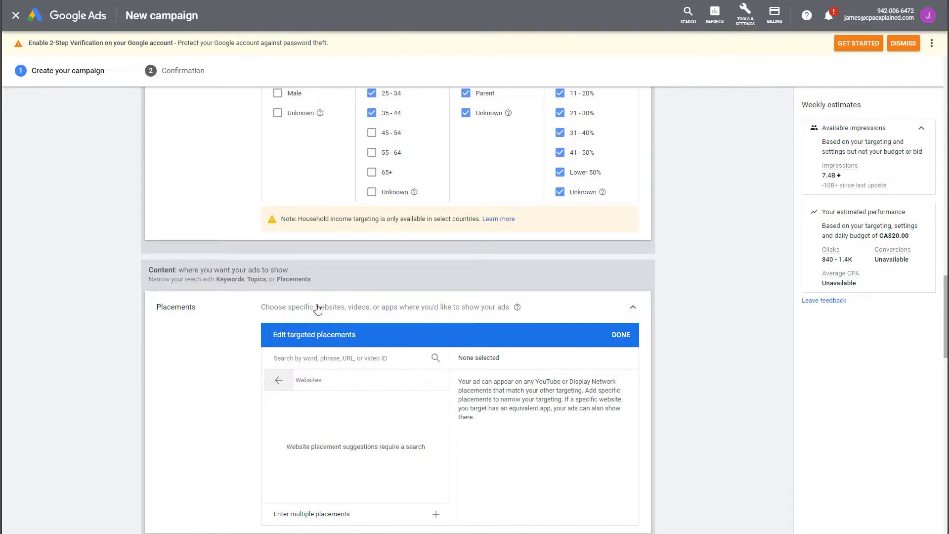
- Review the audience, demographic and placement targeting, and set the targeting expansion to Off
{"action": "scroll", "coordinate": [103, 346], "scroll_direction": "up", "scroll_amount": 1}
{"action": "scroll", "coordinate": [398, 247], "scroll_direction": "up", "scroll_amount": 1}
{"action": "scroll", "coordinate": [478, 316], "scroll_direction": "up", "scroll_amount": 3}
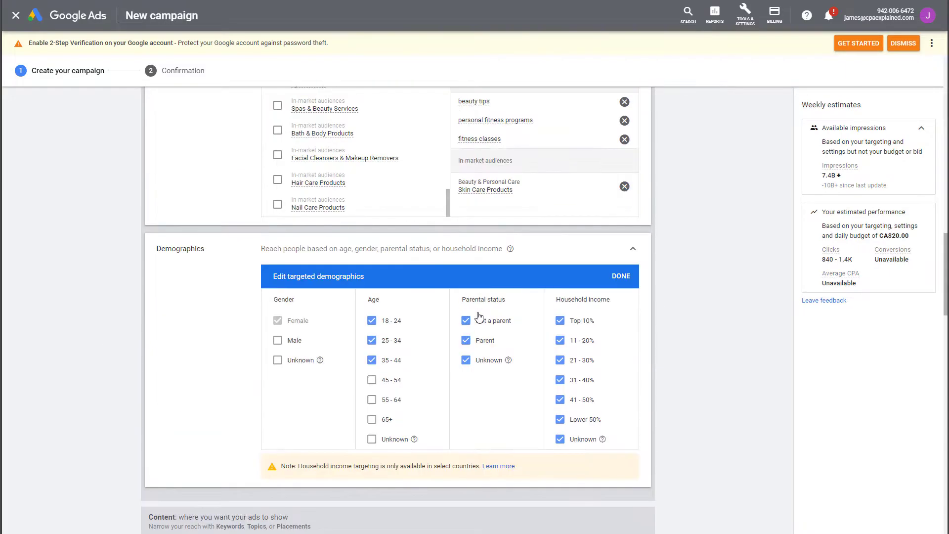
{"action": "scroll", "coordinate": [139, 302], "scroll_direction": "up", "scroll_amount": 5}
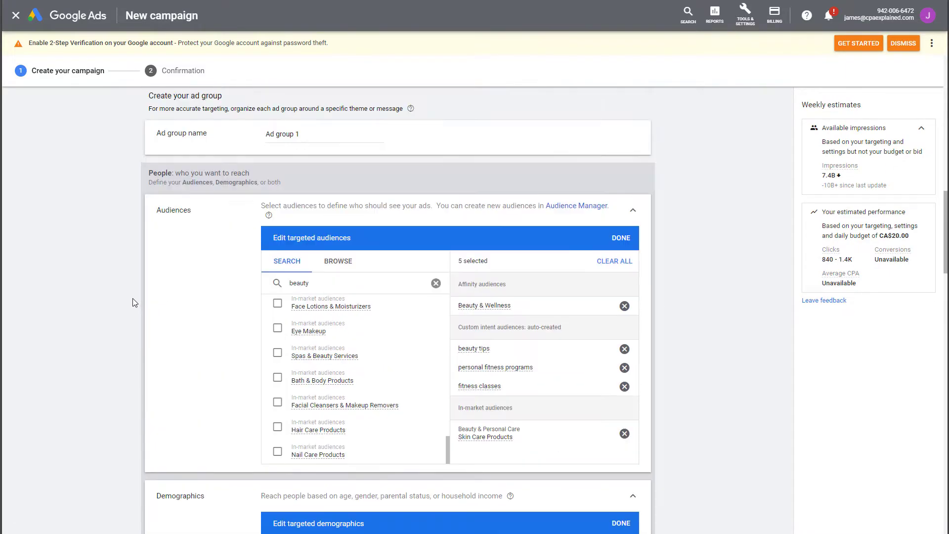
{"action": "scroll", "coordinate": [114, 304], "scroll_direction": "down", "scroll_amount": 12}
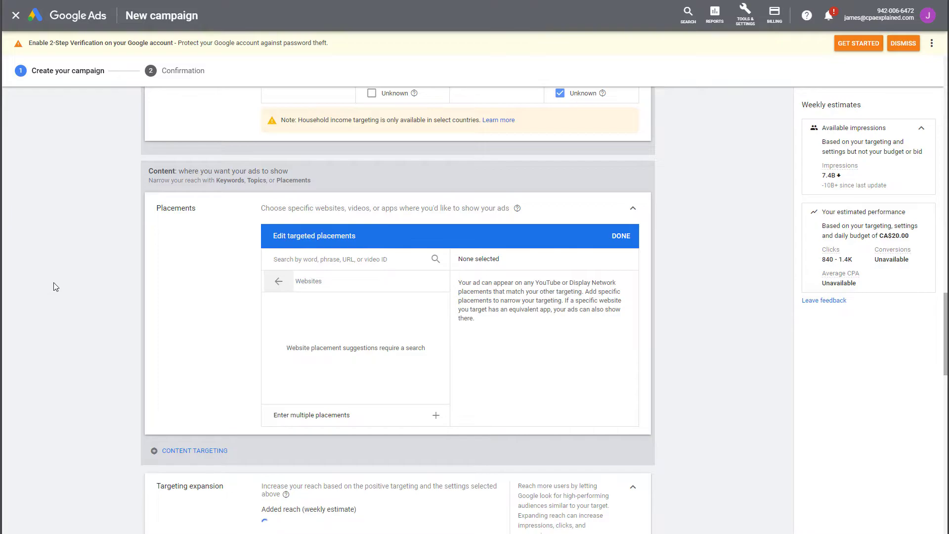
{"action": "scroll", "coordinate": [49, 297], "scroll_direction": "down", "scroll_amount": 1}
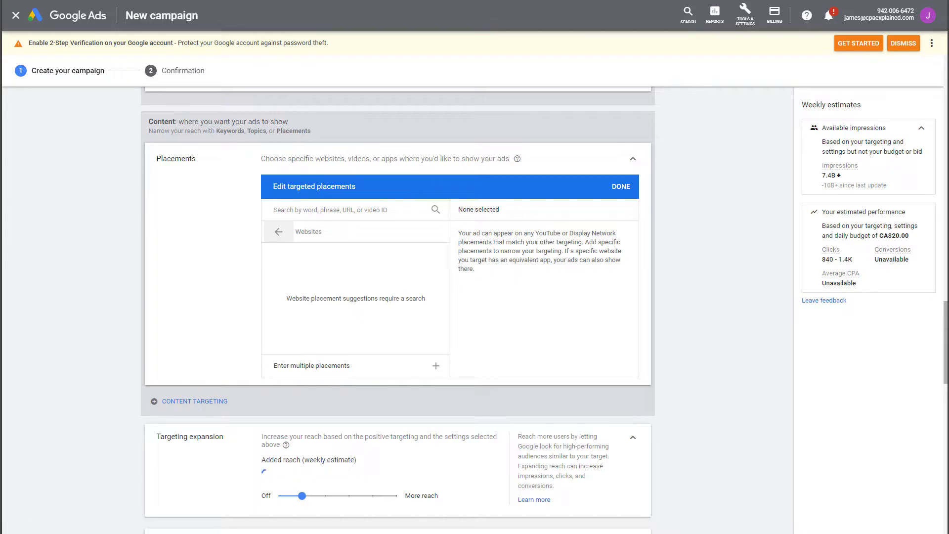
{"action": "scroll", "coordinate": [75, 332], "scroll_direction": "down", "scroll_amount": 4}
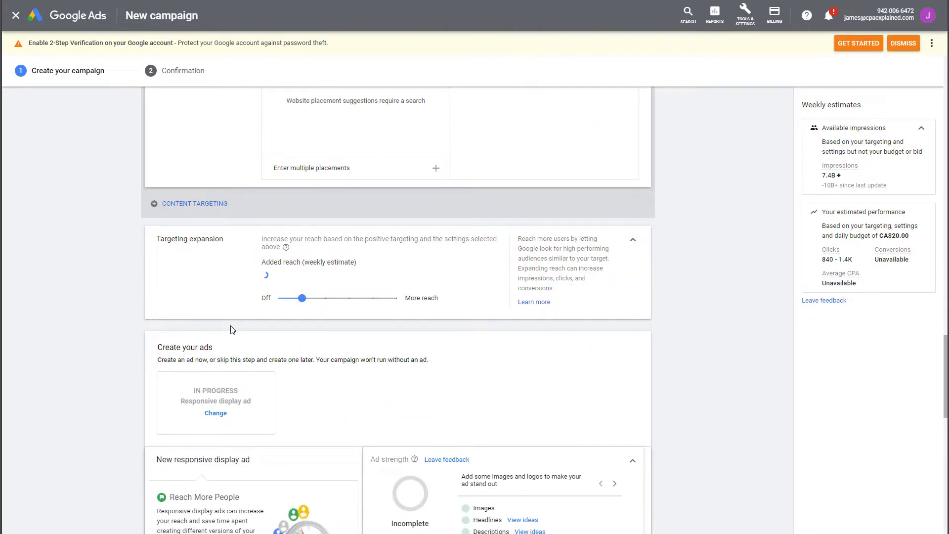
{"action": "left_click_drag", "start_coordinate": [300, 303], "coordinate": [278, 302]}
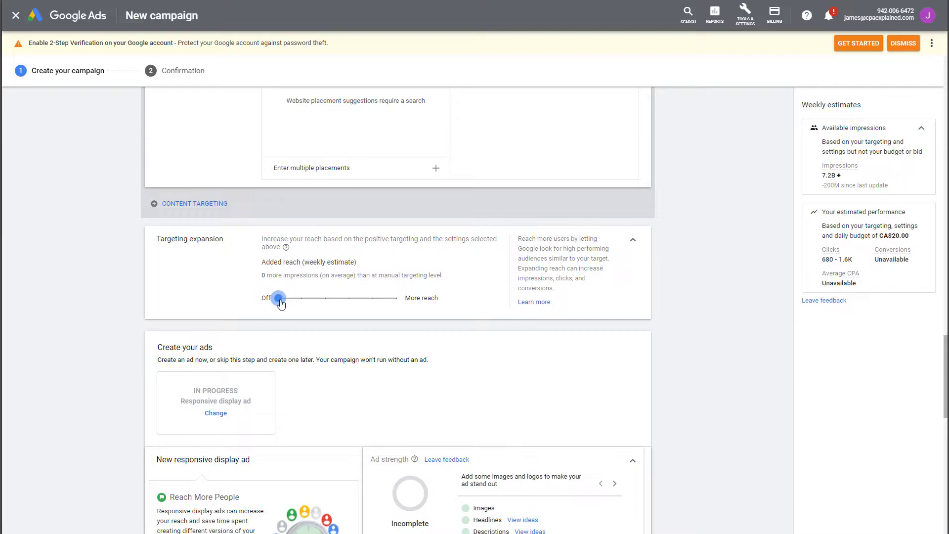
- Dismiss the Reach More People tip in the new responsive display ad and look over the ad's fields
{"action": "scroll", "coordinate": [78, 311], "scroll_direction": "down", "scroll_amount": 5}
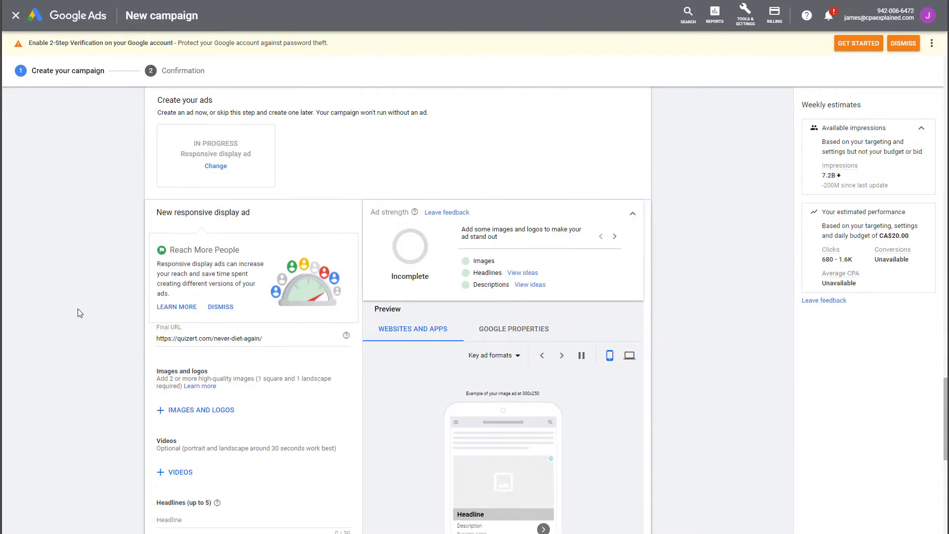
{"action": "left_click", "coordinate": [221, 306]}
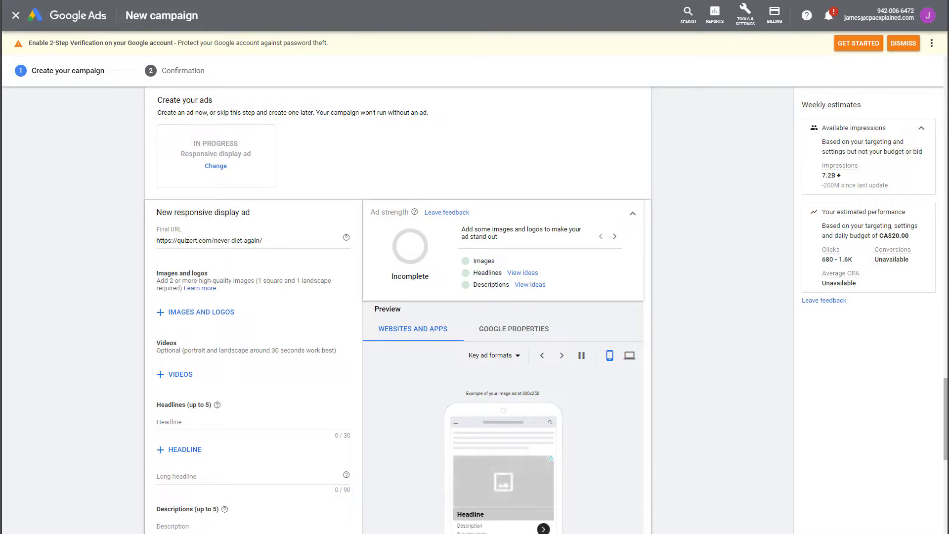
{"action": "scroll", "coordinate": [87, 300], "scroll_direction": "down", "scroll_amount": 1}
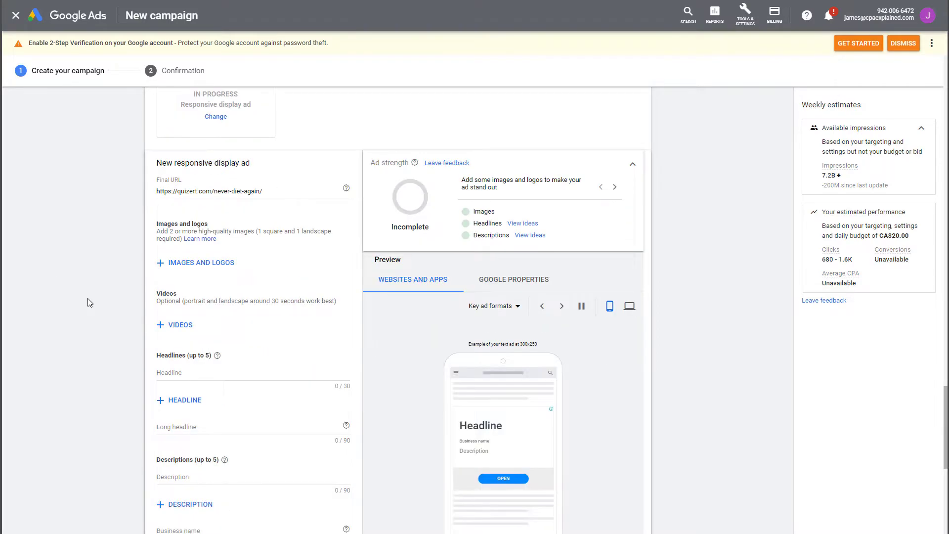
{"action": "scroll", "coordinate": [111, 282], "scroll_direction": "up", "scroll_amount": 1}
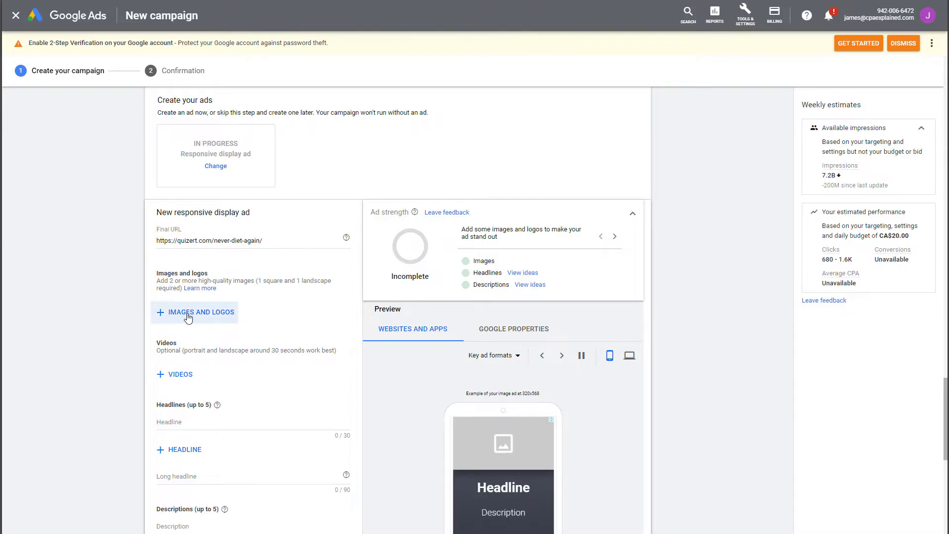
- Check the image sources for the ad's images and logos and search the stock images for "diet"
{"action": "left_click", "coordinate": [163, 312]}
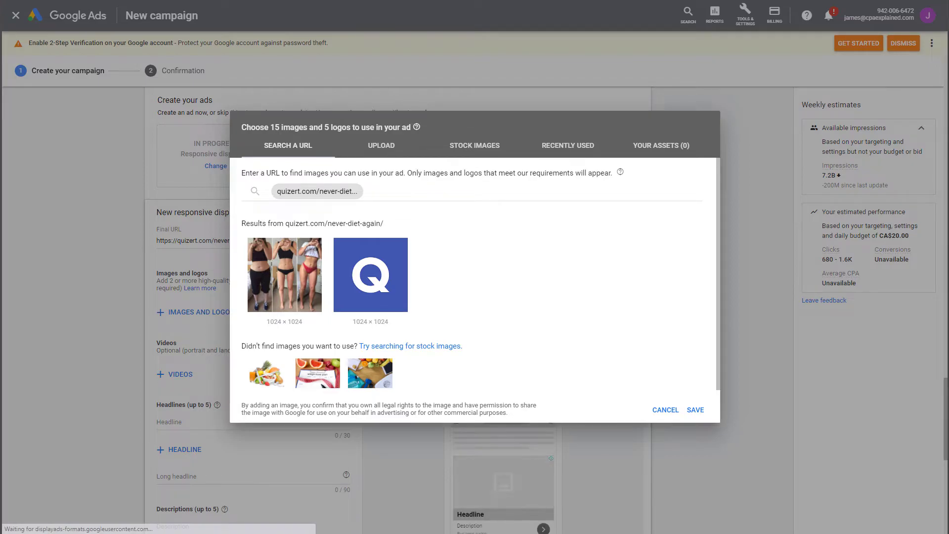
{"action": "left_click", "coordinate": [382, 153]}
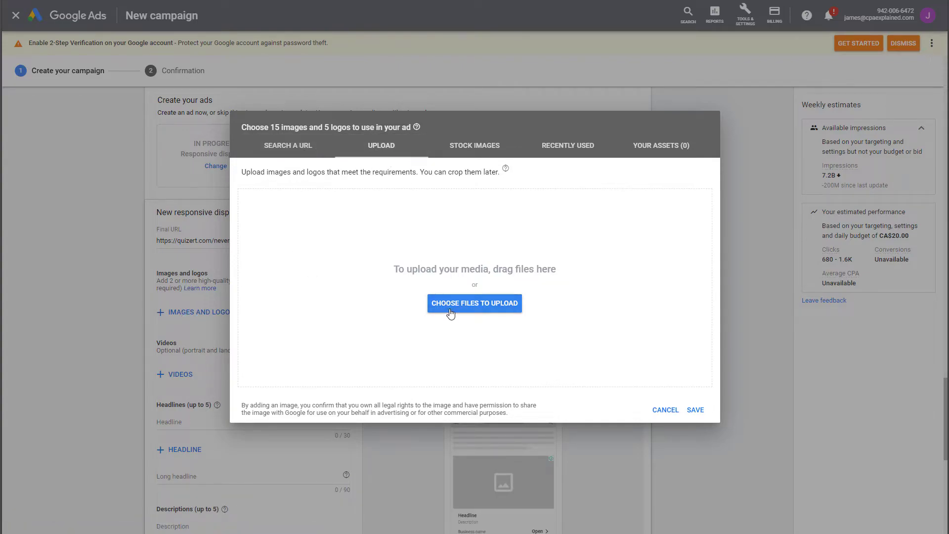
{"action": "left_click", "coordinate": [475, 152]}
{"action": "left_click", "coordinate": [386, 193]}
{"action": "type", "text": "diet"}
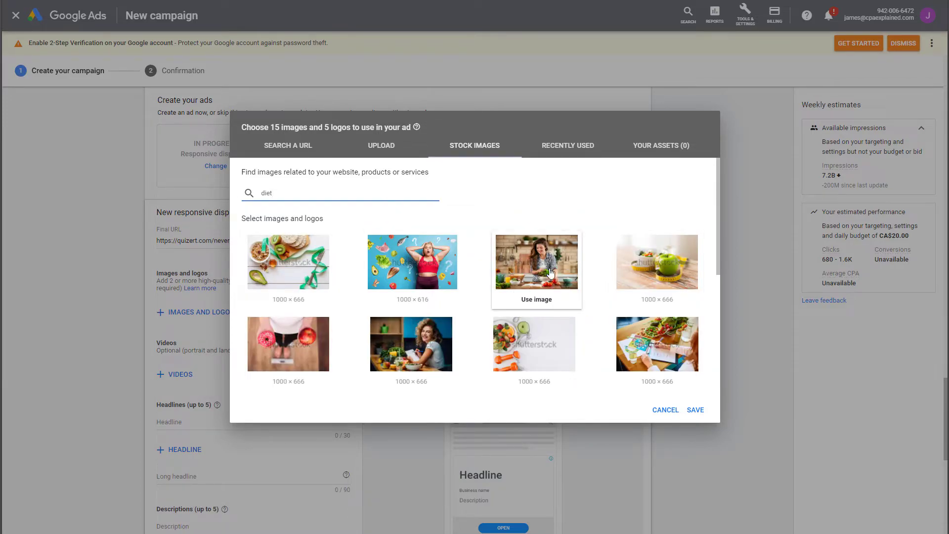
- Browse the diet stock images for pictures that could suit the ad
{"action": "scroll", "coordinate": [618, 272], "scroll_direction": "down", "scroll_amount": 3}
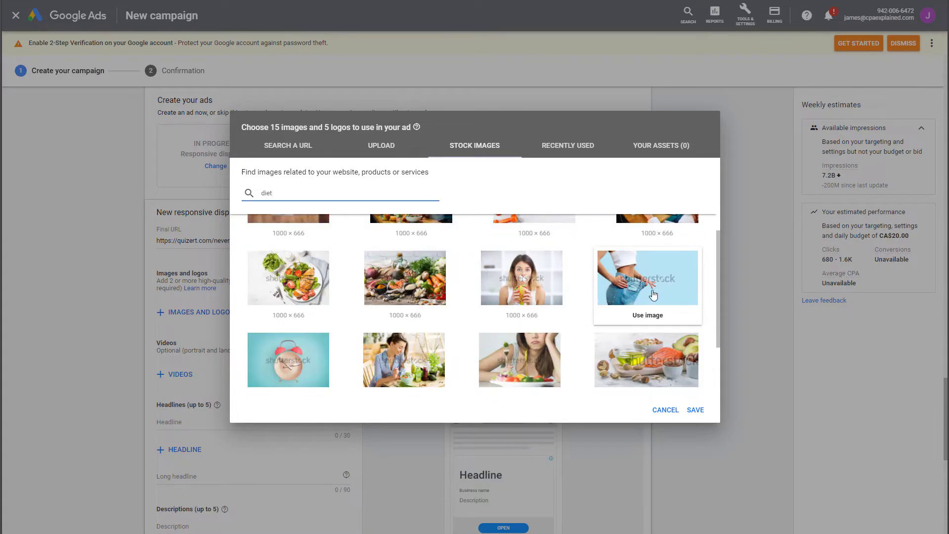
{"action": "scroll", "coordinate": [525, 306], "scroll_direction": "down", "scroll_amount": 2}
{"action": "scroll", "coordinate": [538, 300], "scroll_direction": "up", "scroll_amount": 5}
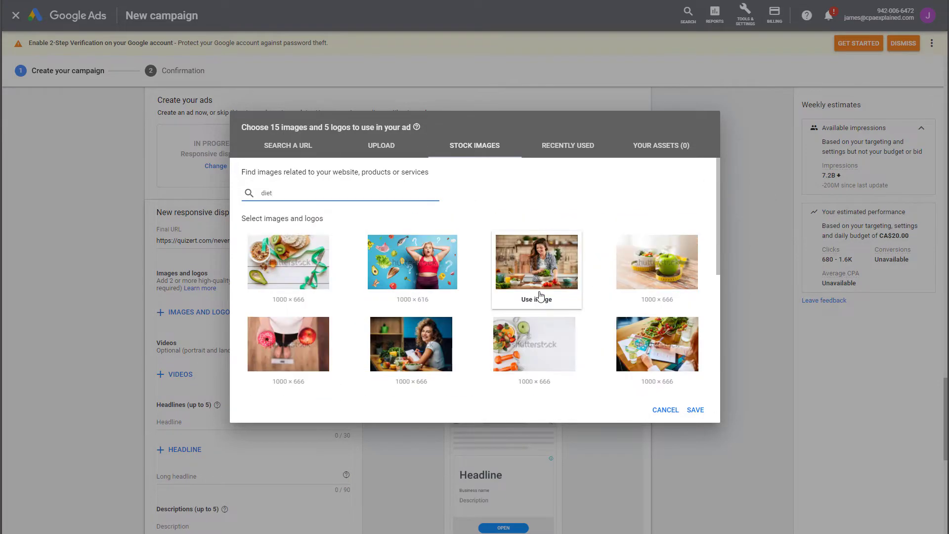
{"action": "left_click", "coordinate": [385, 150]}
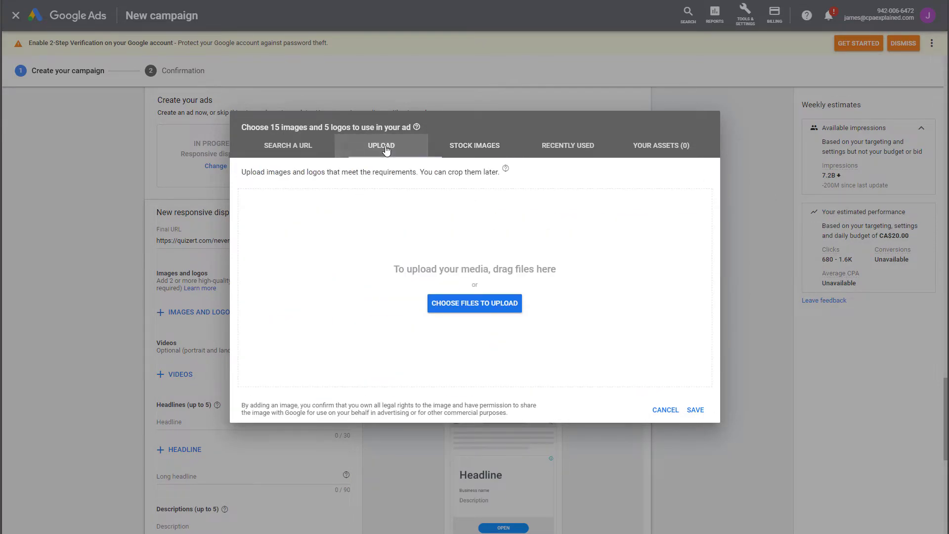
{"action": "left_click", "coordinate": [459, 147]}
{"action": "scroll", "coordinate": [534, 277], "scroll_direction": "down", "scroll_amount": 5}
{"action": "scroll", "coordinate": [552, 293], "scroll_direction": "up", "scroll_amount": 5}
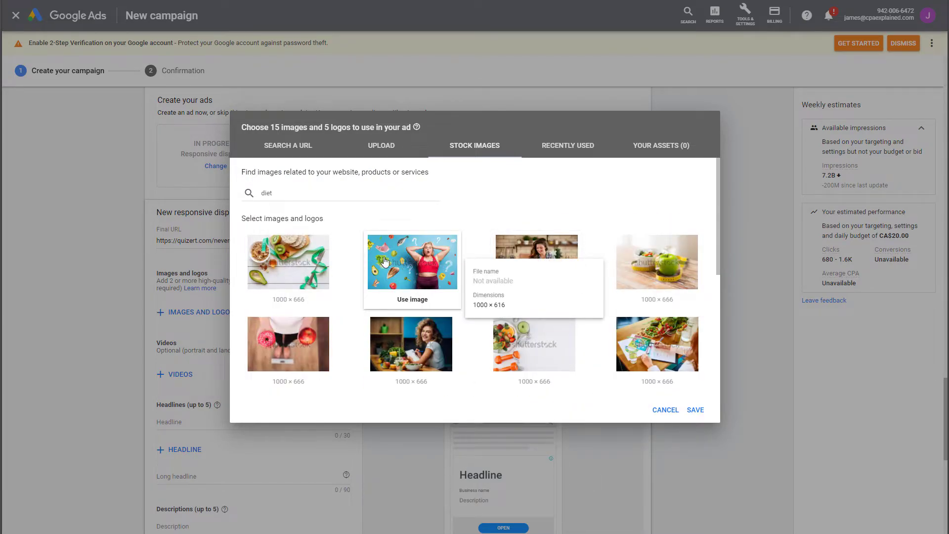
{"action": "mouse_move", "coordinate": [428, 262]}
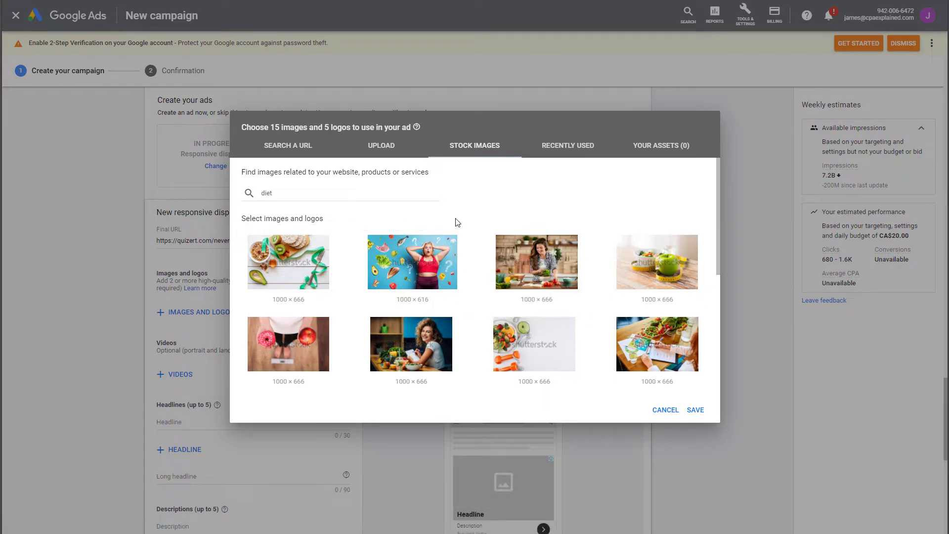
- Upload the ad's own images and try positioning the 1.91:1 crop of how-did-she-do-it.jpg
{"action": "left_click", "coordinate": [369, 157]}
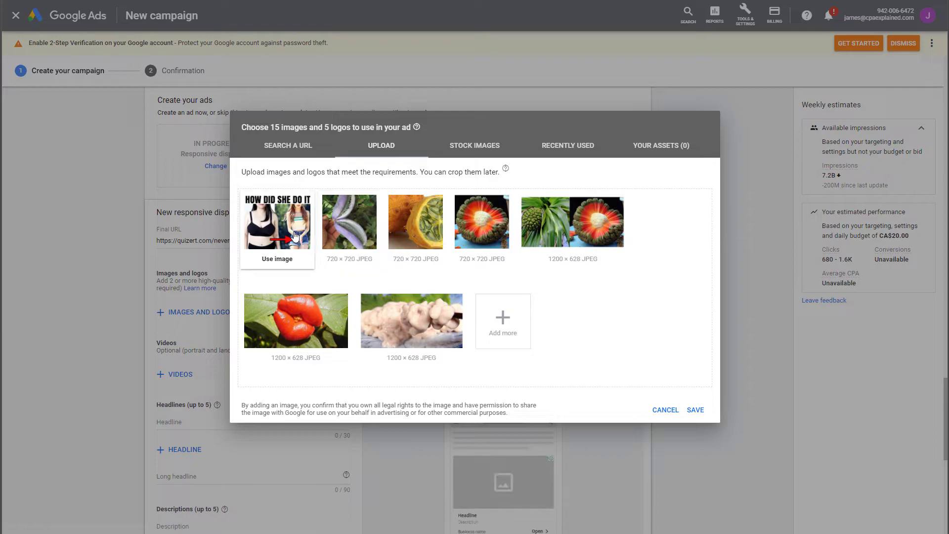
{"action": "mouse_move", "coordinate": [285, 214]}
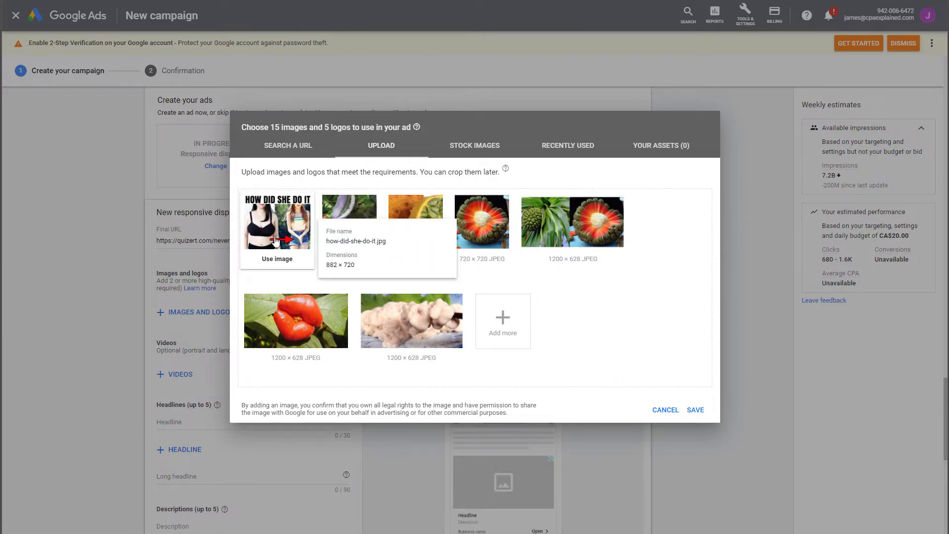
{"action": "left_click", "coordinate": [282, 221]}
{"action": "mouse_move", "coordinate": [383, 282]}
{"action": "left_mouse_down"}
{"action": "mouse_move", "coordinate": [392, 234]}
{"action": "mouse_move", "coordinate": [395, 270]}
{"action": "left_mouse_up"}
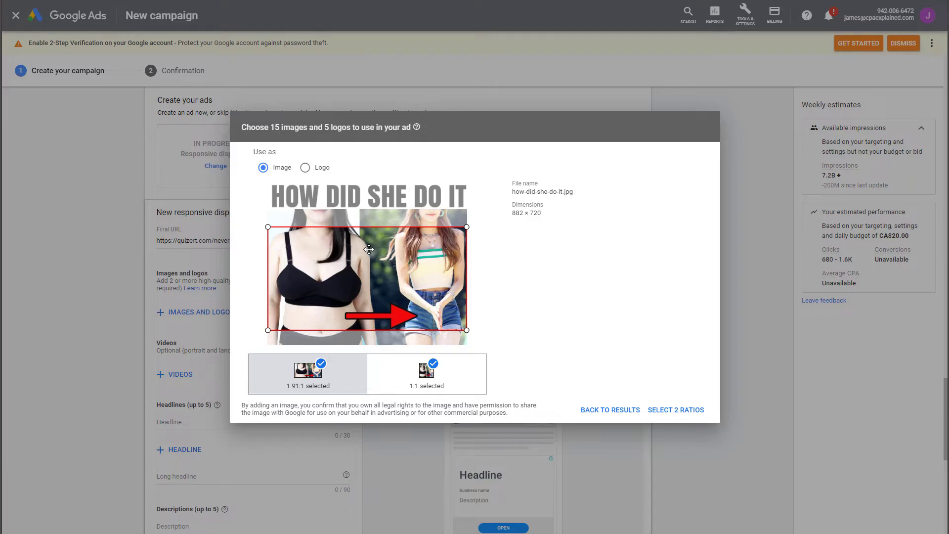
{"action": "mouse_move", "coordinate": [368, 268]}
{"action": "left_mouse_down"}
{"action": "mouse_move", "coordinate": [369, 246]}
{"action": "mouse_move", "coordinate": [369, 268]}
{"action": "left_mouse_up"}
{"action": "left_click", "coordinate": [619, 410]}
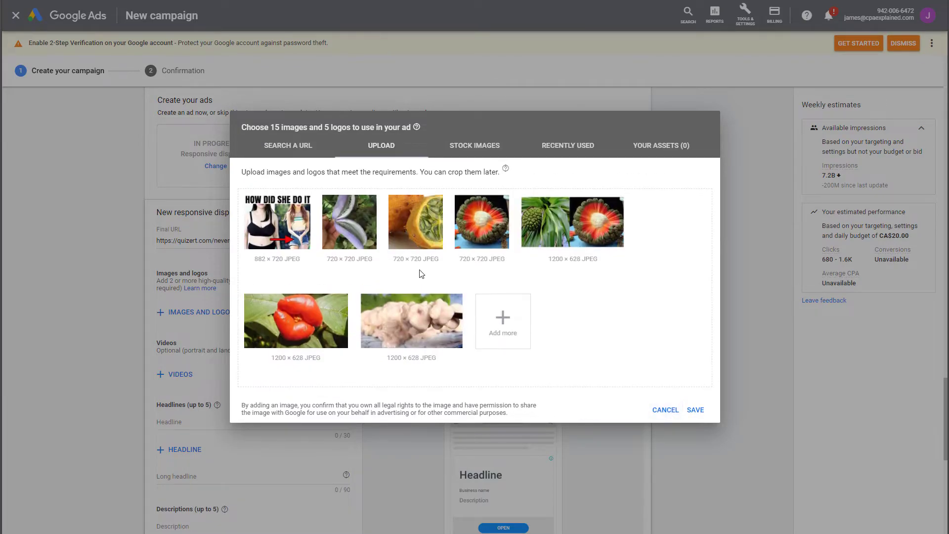
- Preview the crop ratios available for the uploaded images plain-wierd-1.jpg and plain-wierd-2.jpg
{"action": "left_click", "coordinate": [349, 222]}
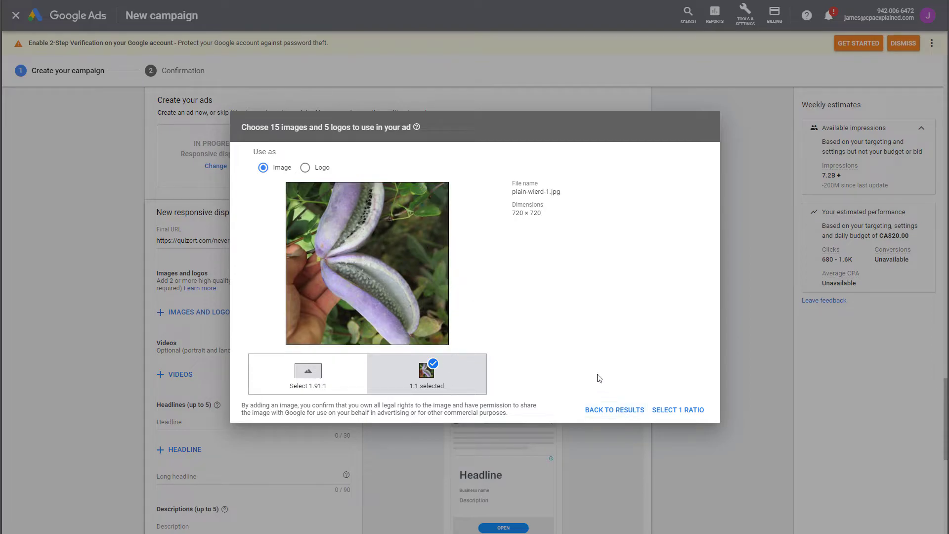
{"action": "left_click", "coordinate": [612, 409]}
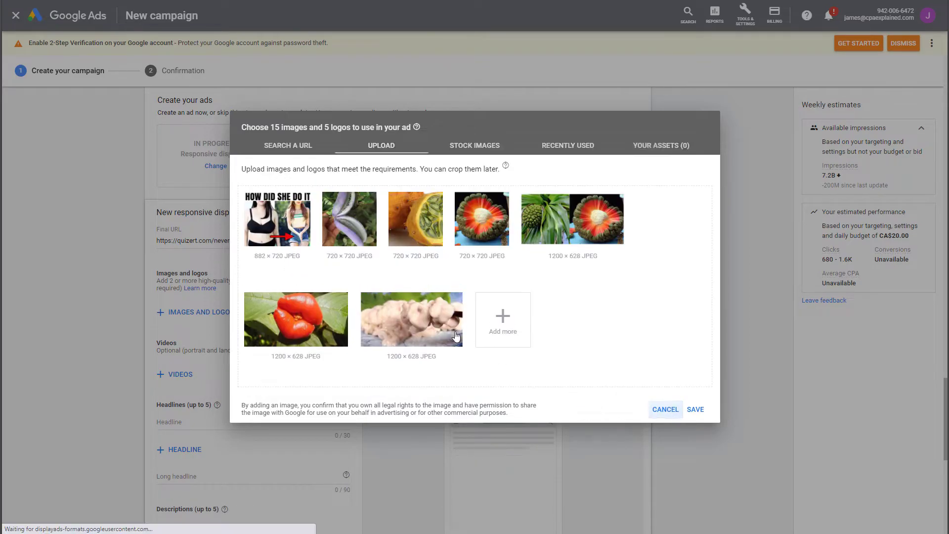
{"action": "left_click", "coordinate": [411, 225]}
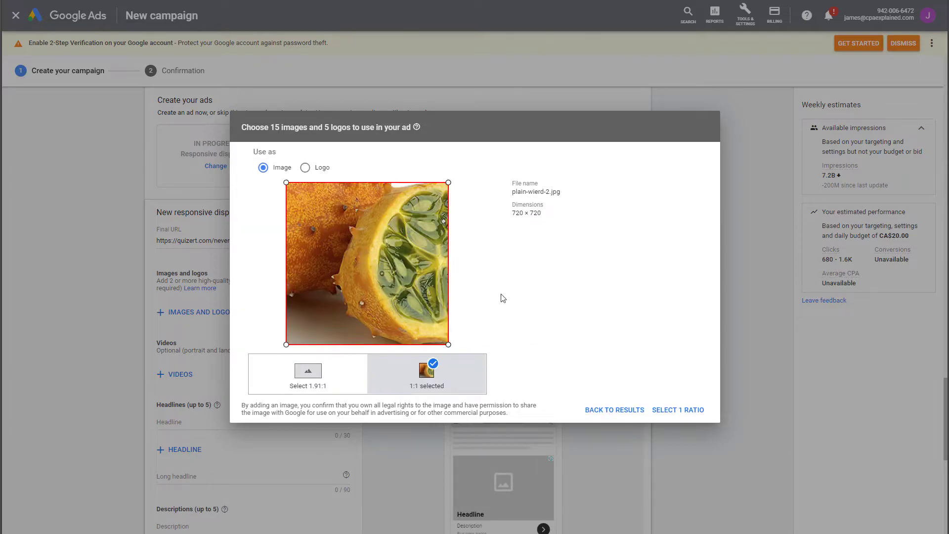
{"action": "left_click", "coordinate": [619, 411]}
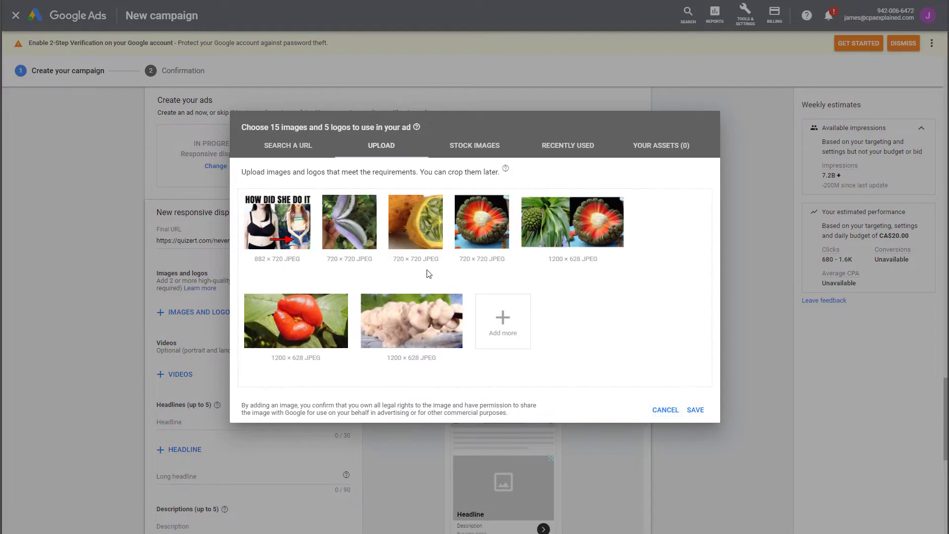
- Add the three 720 × 720 images, plain-wierd-1.jpg, plain-wierd-2.jpg and plain-wierd-3.jpg, to the ad in the 1:1 ratio
{"action": "left_click", "coordinate": [341, 236]}
{"action": "left_click", "coordinate": [673, 410]}
{"action": "left_click", "coordinate": [413, 231]}
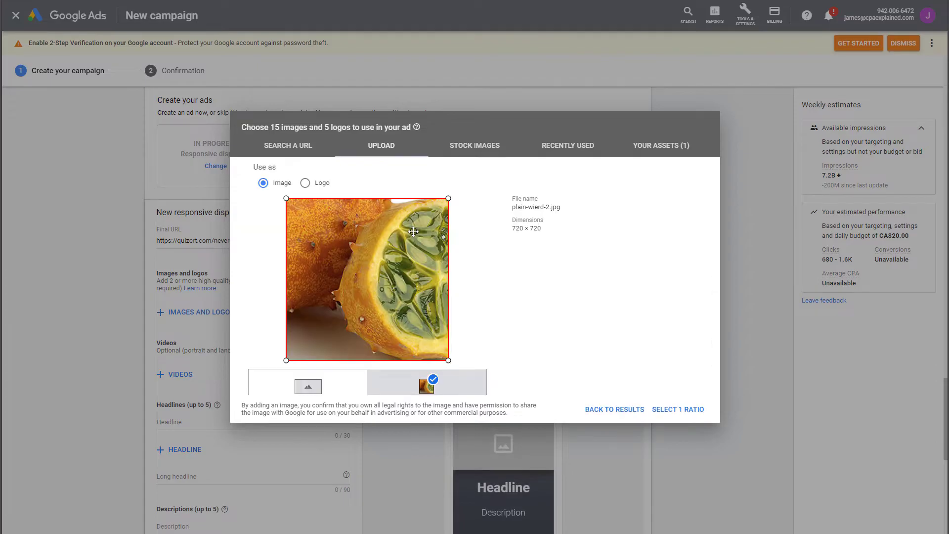
{"action": "left_click", "coordinate": [679, 410]}
{"action": "left_click", "coordinate": [484, 218]}
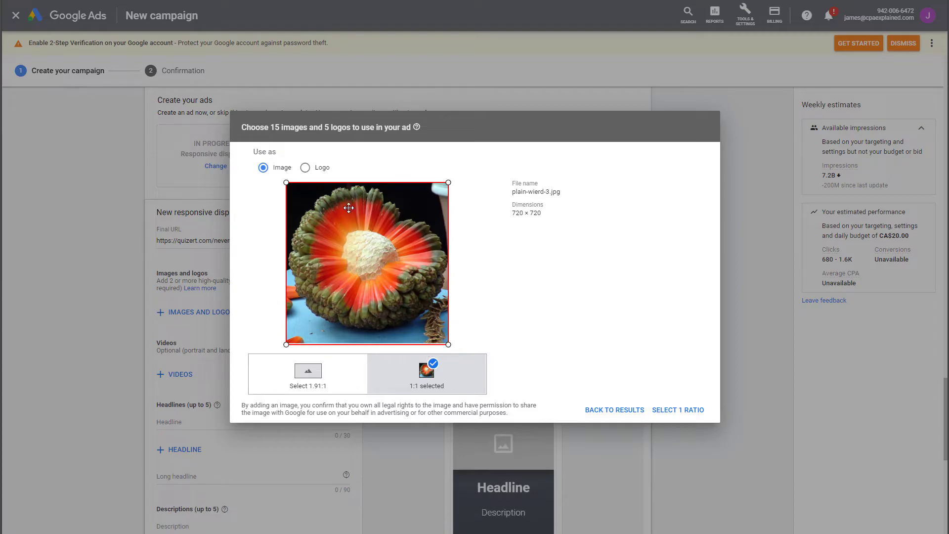
{"action": "left_click", "coordinate": [674, 410]}
- Add the three 1200 × 628 uploads, including plain-wierd-4.jpg and plain-wierd-5.jpg, to the ad in the 1.91:1 ratio
{"action": "left_click", "coordinate": [549, 230]}
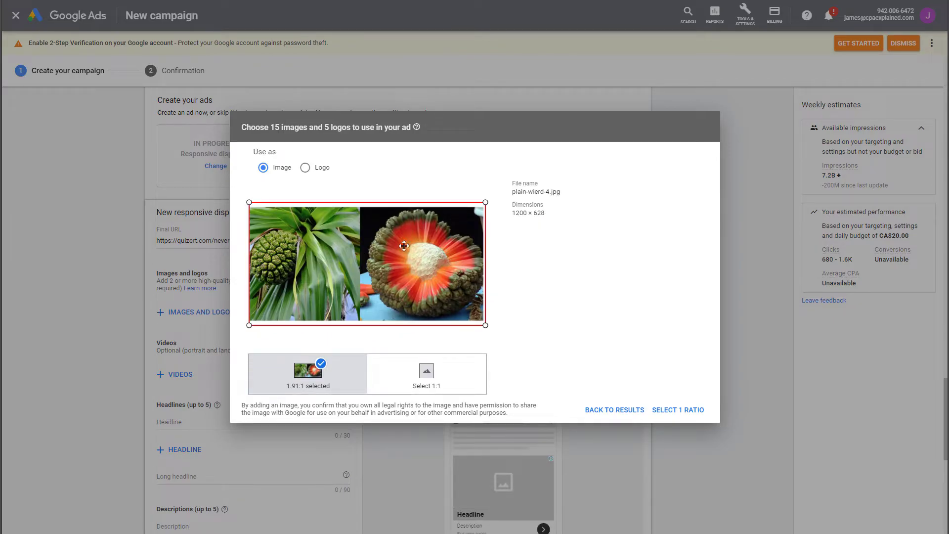
{"action": "left_click", "coordinate": [672, 410]}
{"action": "left_click", "coordinate": [346, 340]}
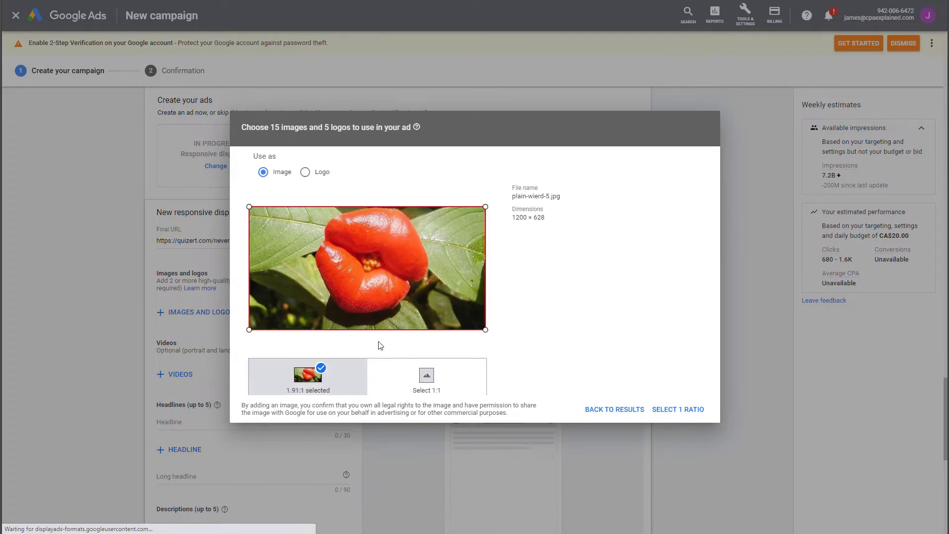
{"action": "left_click", "coordinate": [621, 410]}
{"action": "left_click", "coordinate": [321, 331]}
{"action": "left_click", "coordinate": [660, 410]}
{"action": "left_click", "coordinate": [665, 410]}
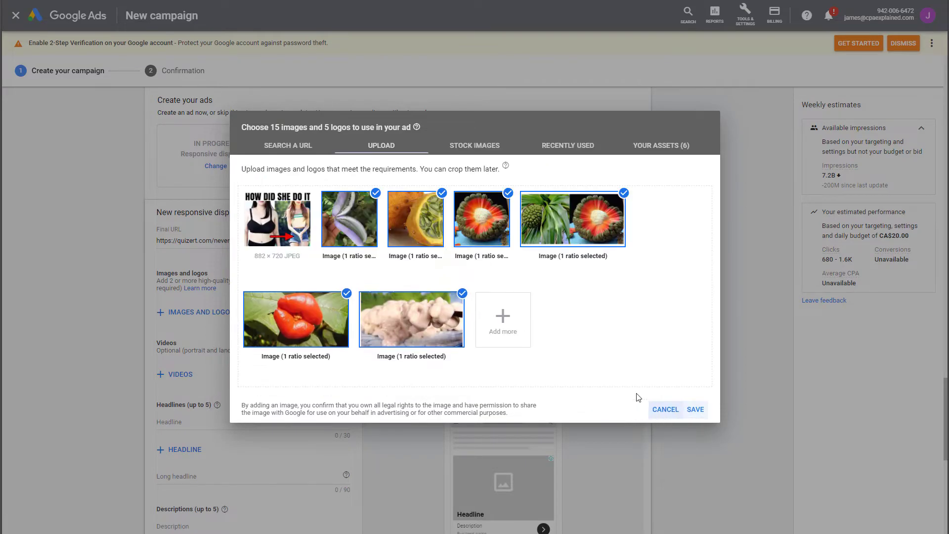
- Review the images selected as assets for the ad and save the selection
{"action": "left_click", "coordinate": [661, 145]}
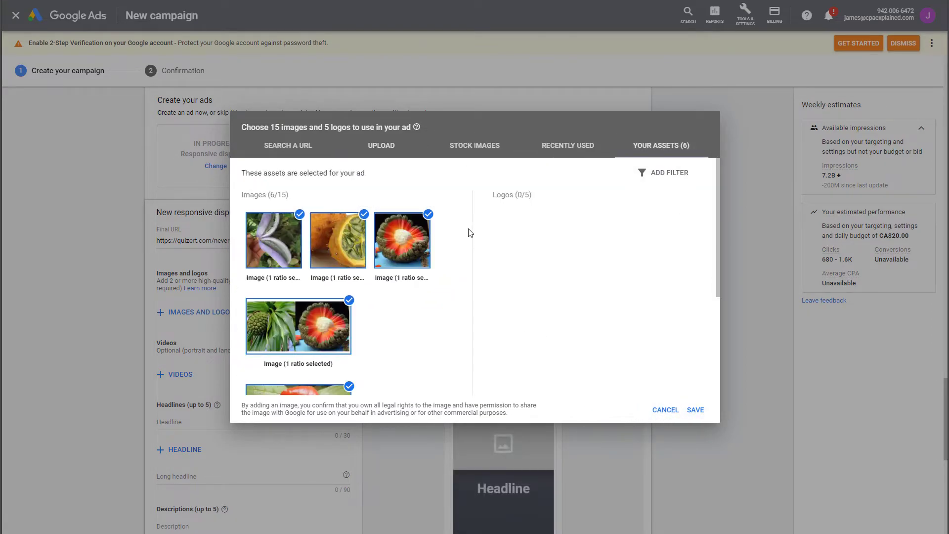
{"action": "scroll", "coordinate": [349, 296], "scroll_direction": "down", "scroll_amount": 2}
{"action": "scroll", "coordinate": [357, 297], "scroll_direction": "up", "scroll_amount": 2}
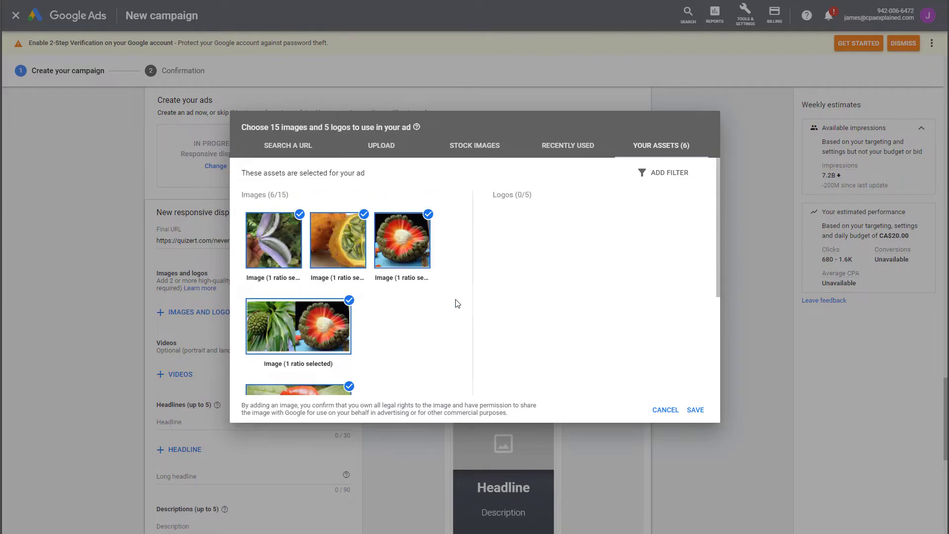
{"action": "scroll", "coordinate": [354, 304], "scroll_direction": "down", "scroll_amount": 2}
{"action": "scroll", "coordinate": [573, 319], "scroll_direction": "up", "scroll_amount": 2}
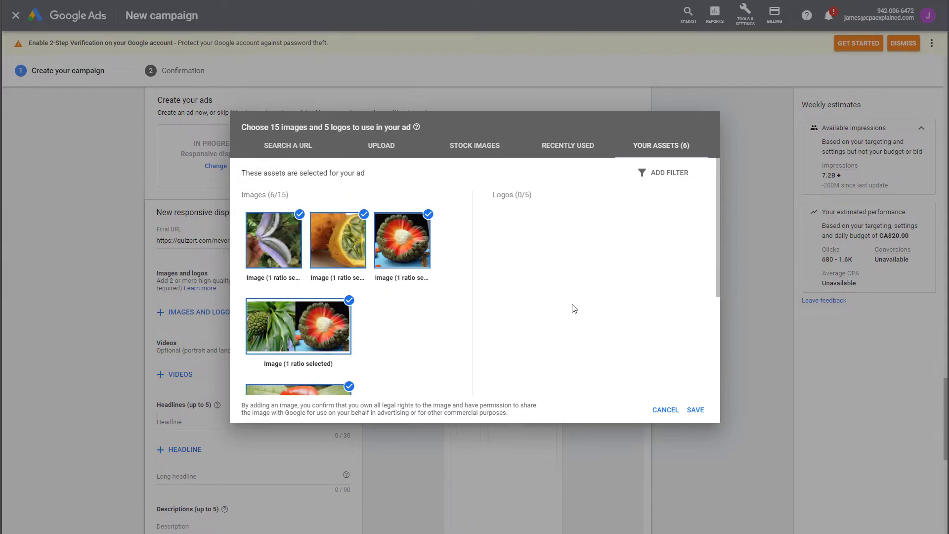
{"action": "left_click", "coordinate": [695, 410]}
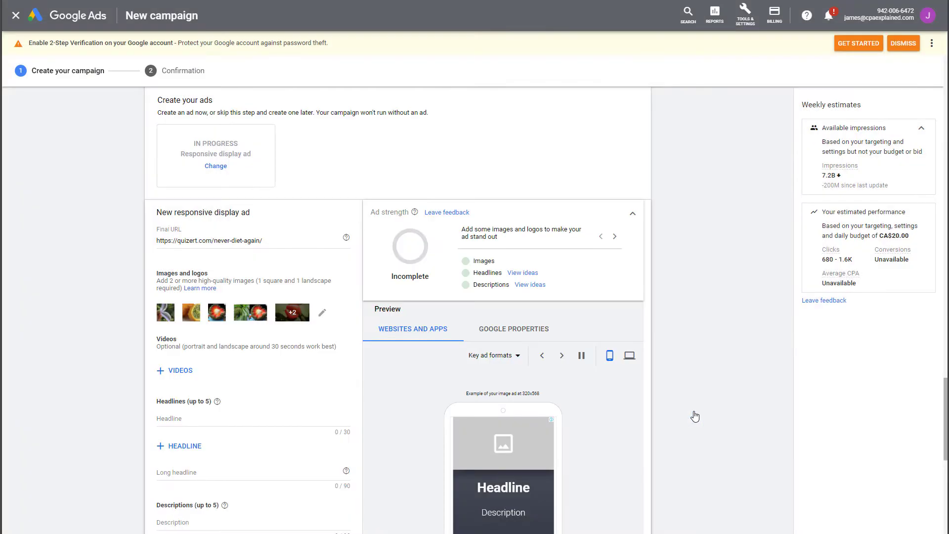
- Copy "Never Diet Again". Learn How and "Eat This, Never Diet Again" from the Google Docs copy document into the first two headlines
{"action": "scroll", "coordinate": [112, 335], "scroll_direction": "down", "scroll_amount": 2}
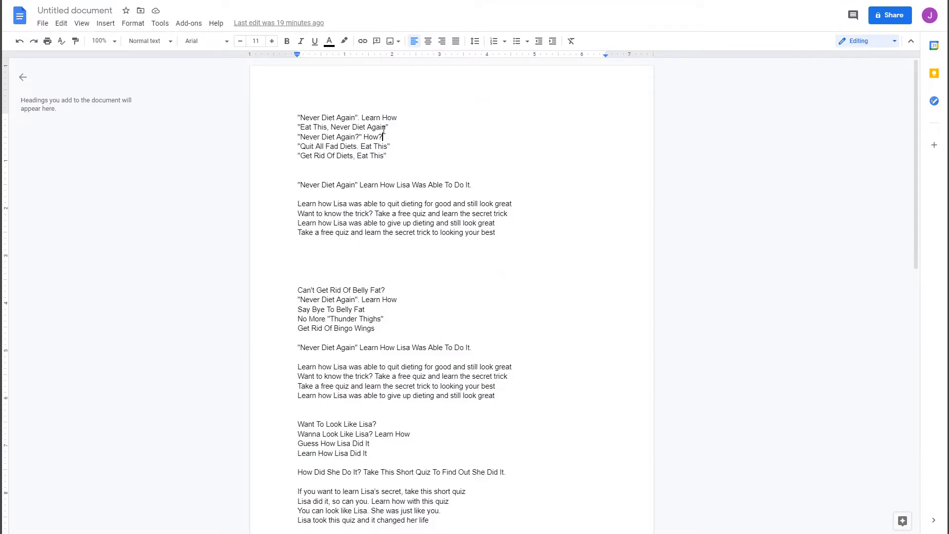
{"action": "left_click_drag", "start_coordinate": [404, 123], "coordinate": [288, 118]}
{"action": "key", "text": "ctrl+c"}
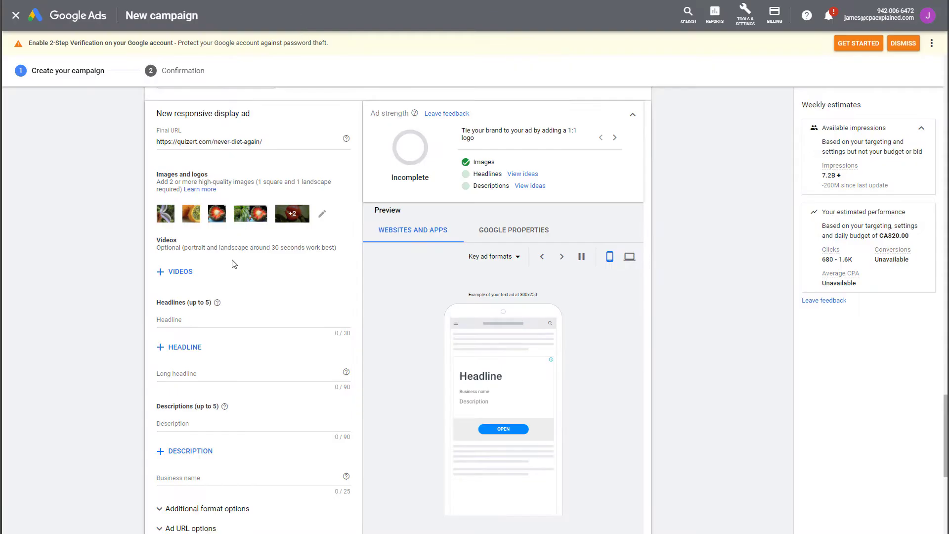
{"action": "left_click", "coordinate": [218, 320]}
{"action": "key", "text": "ctrl+v"}
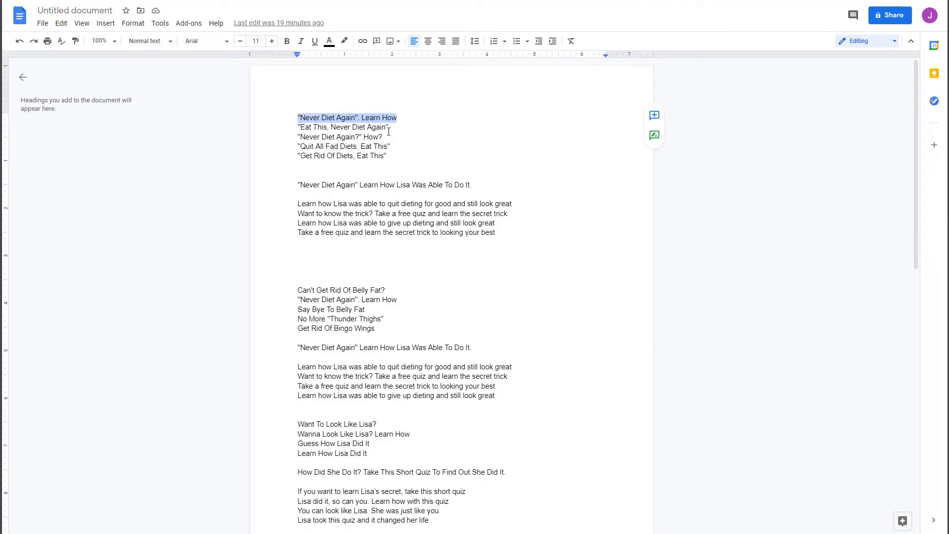
{"action": "left_click_drag", "start_coordinate": [389, 131], "coordinate": [299, 131]}
{"action": "key", "text": "ctrl+c"}
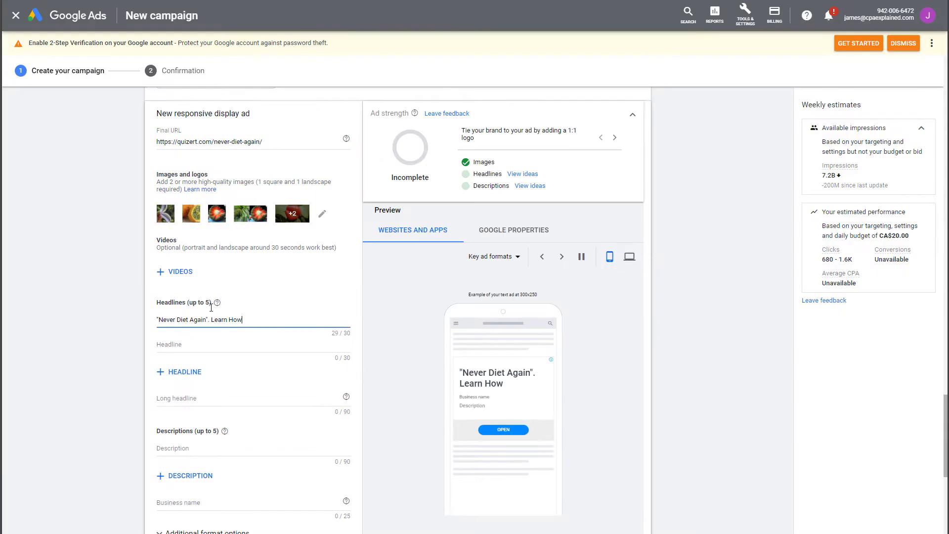
{"action": "left_click", "coordinate": [203, 344]}
{"action": "key", "text": "ctrl+v"}
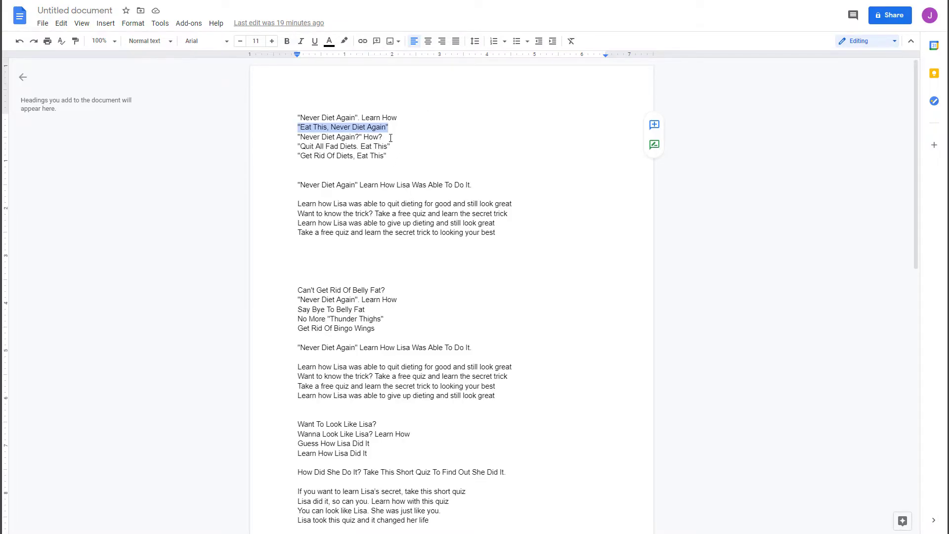
- Copy "Never Diet Again?" How? and "Quit All Fad Diets. Eat This" from the Google Docs document into the third and fourth headlines
{"action": "left_click_drag", "start_coordinate": [390, 138], "coordinate": [300, 141]}
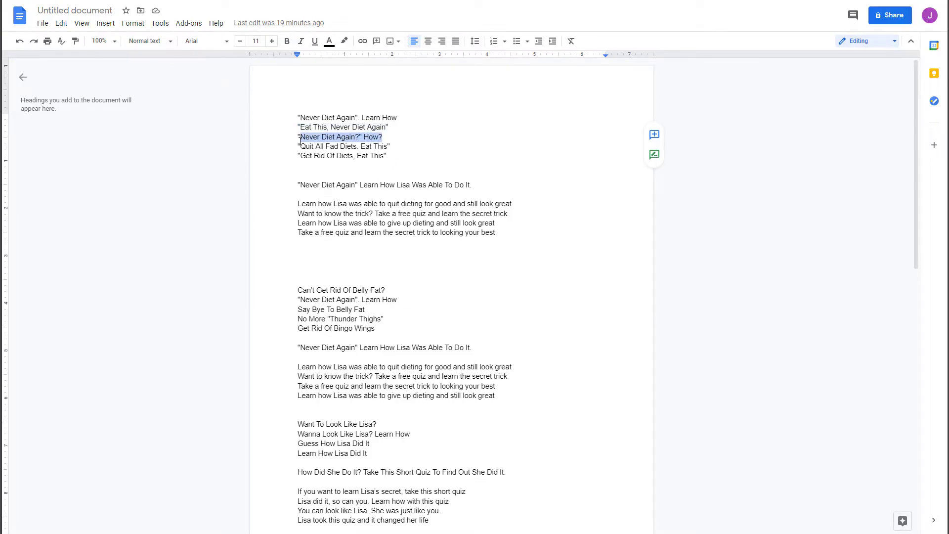
{"action": "left_click_drag", "start_coordinate": [384, 138], "coordinate": [288, 140]}
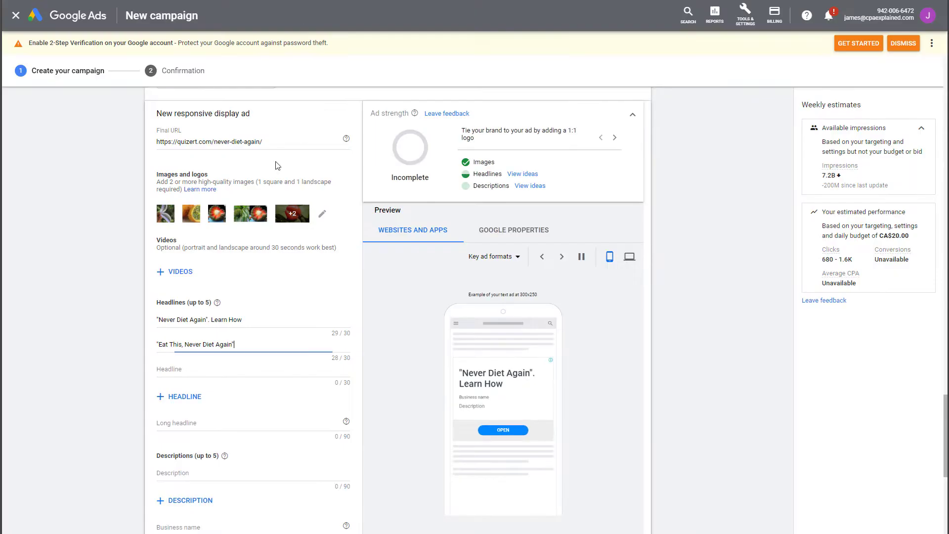
{"action": "type", "text": "\"Never Diet Again?\" How?"}
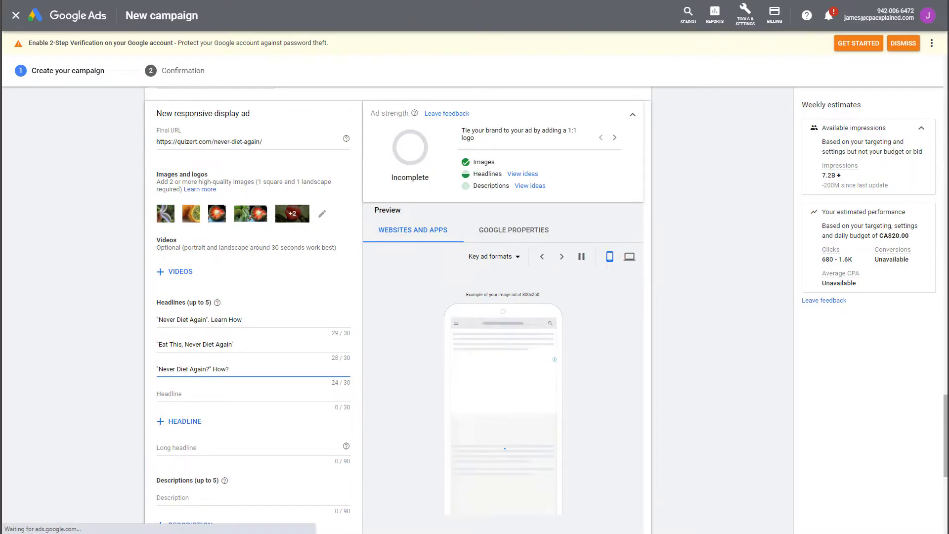
{"action": "left_click", "coordinate": [409, 1]}
{"action": "left_click_drag", "start_coordinate": [389, 147], "coordinate": [294, 150]}
{"action": "key", "text": "ctrl+c"}
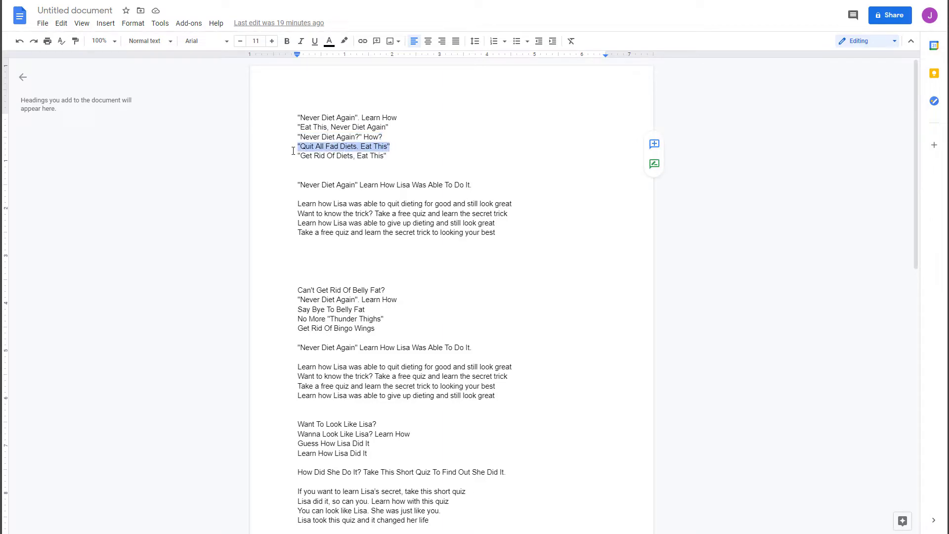
{"action": "left_click", "coordinate": [321, 2]}
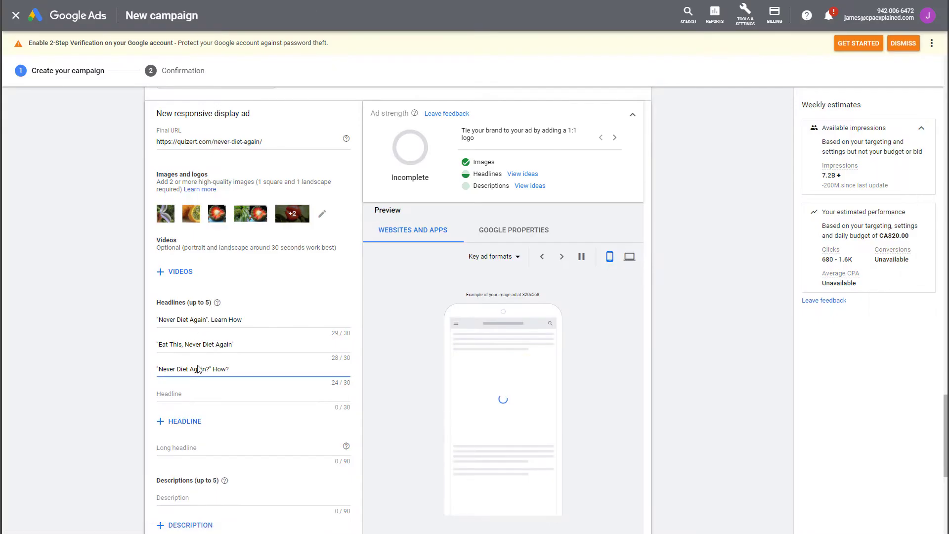
{"action": "left_click", "coordinate": [200, 393]}
{"action": "key", "text": "ctrl+v"}
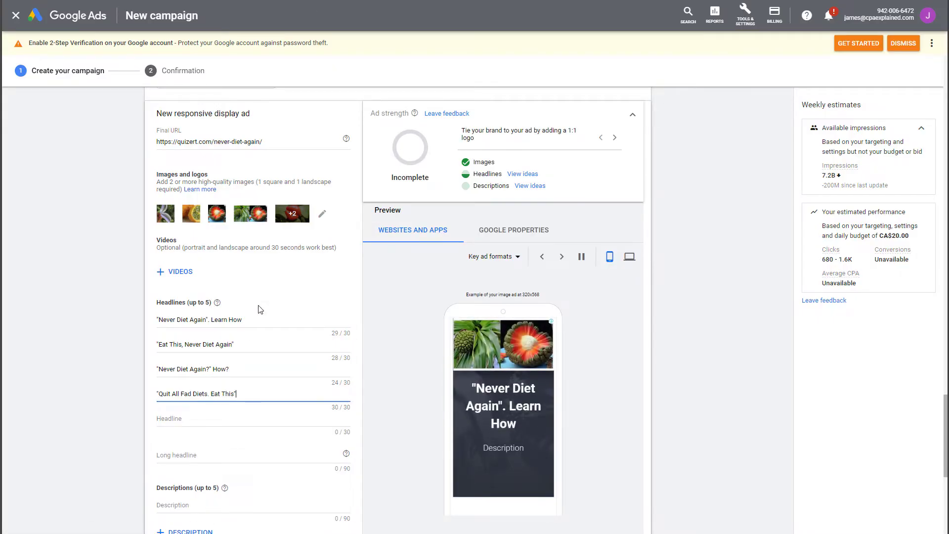
- Copy "Get Rid Of Diets, Eat This" from the Google Docs document into the ad's fifth headline
{"action": "left_click", "coordinate": [402, 2]}
{"action": "left_click_drag", "start_coordinate": [394, 156], "coordinate": [269, 158]}
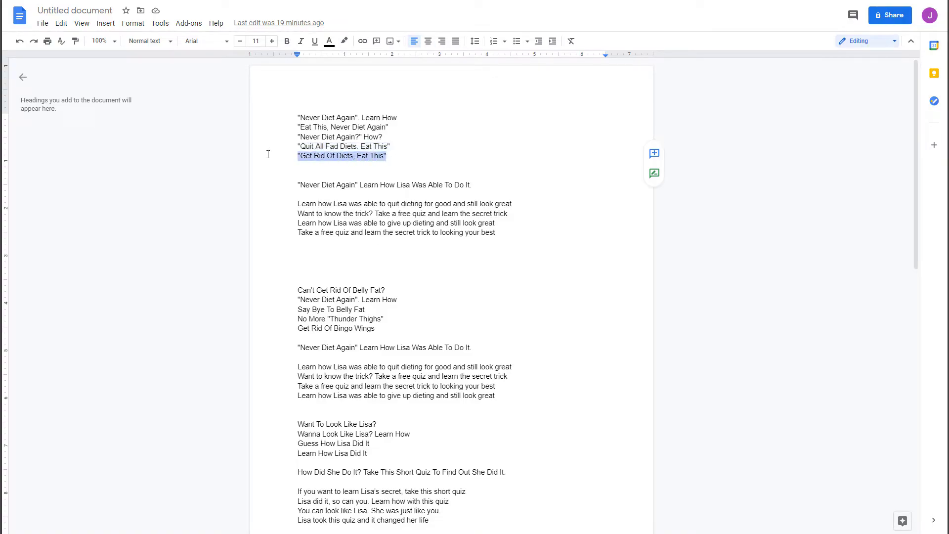
{"action": "key", "text": "ctrl+c"}
{"action": "key", "text": "ctrl+shift+Tab"}
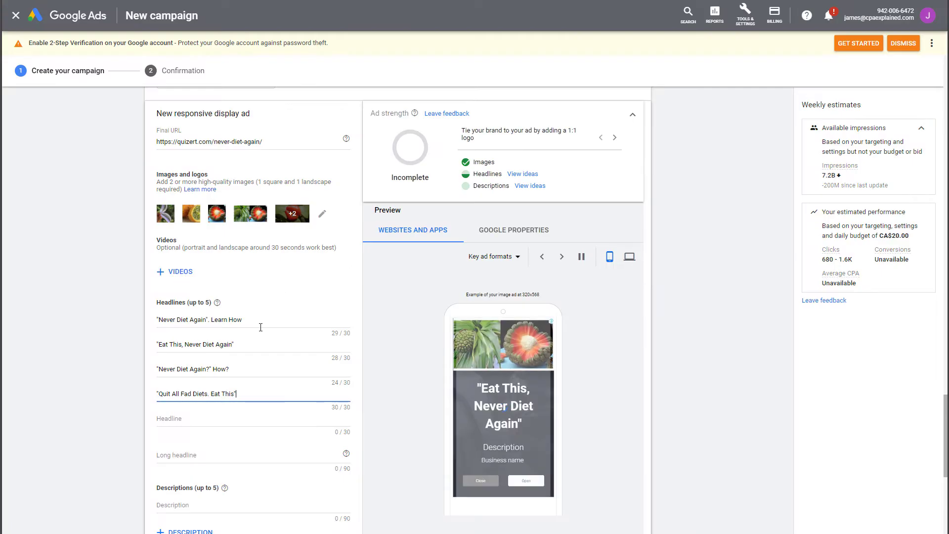
{"action": "left_click", "coordinate": [206, 417]}
{"action": "key", "text": "ctrl+v"}
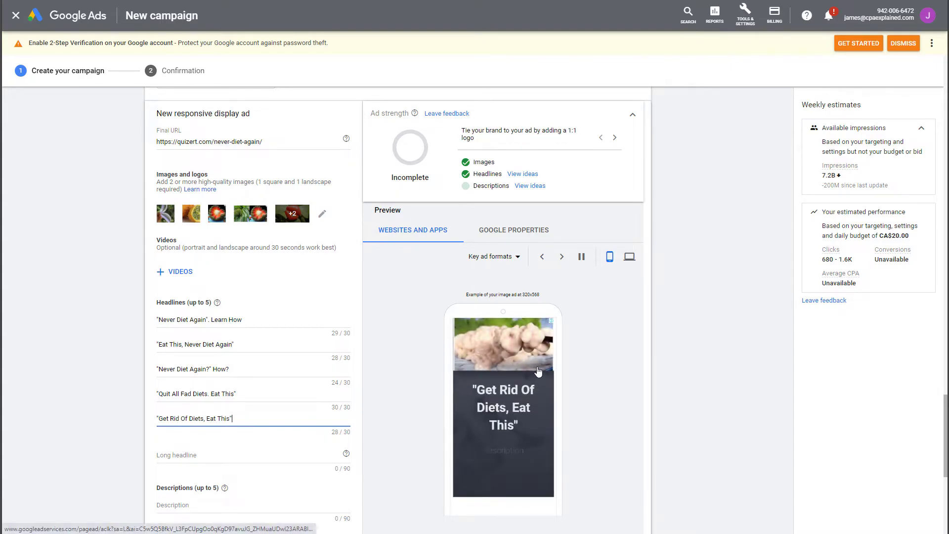
- Preview the responsive ad in its desktop formats, including the full-screen view, and return to the ad form
{"action": "left_click", "coordinate": [629, 256]}
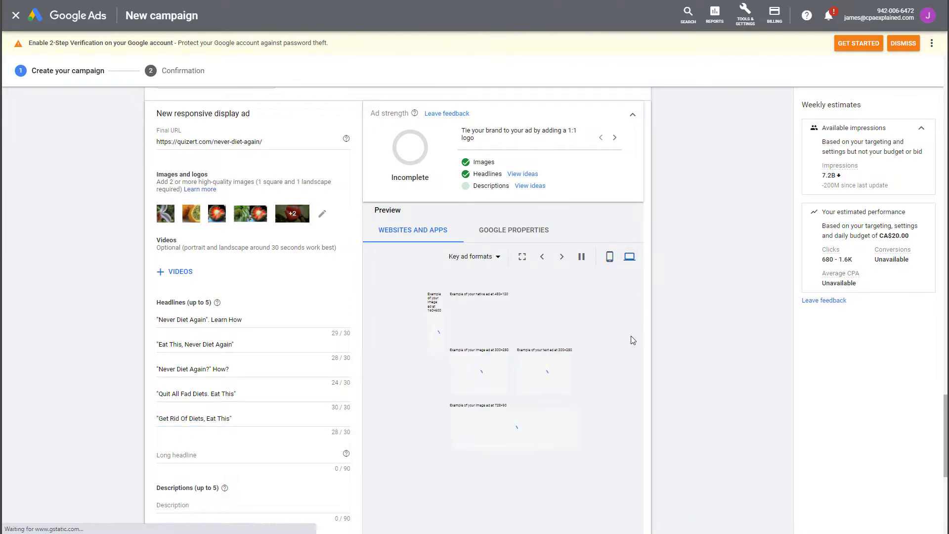
{"action": "left_click", "coordinate": [522, 257]}
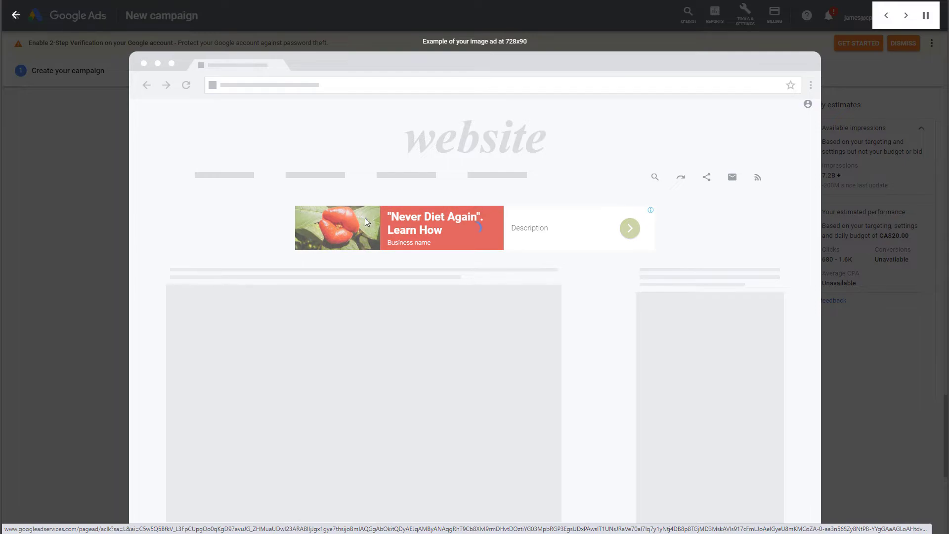
{"action": "left_click", "coordinate": [16, 16]}
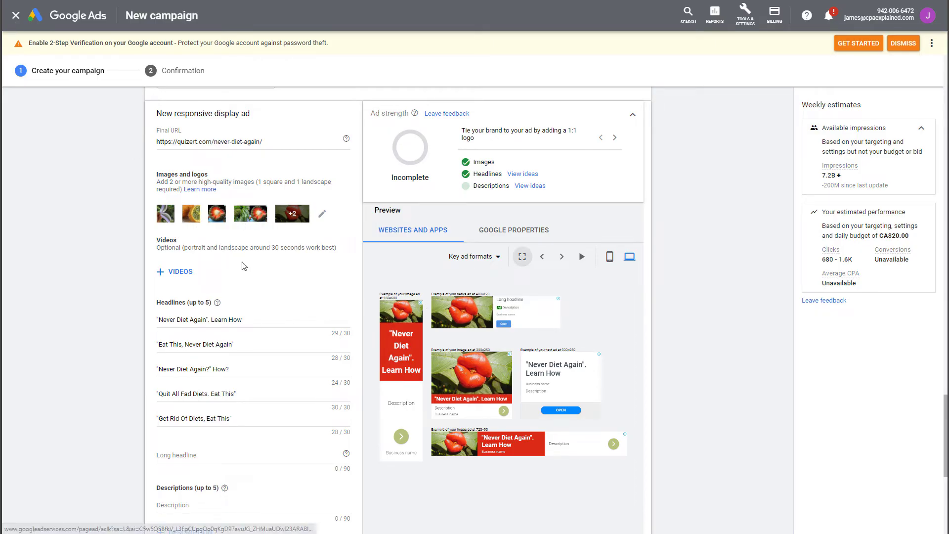
- Copy the long headline line beginning "Never Diet Again" Learn How from the Google Docs document into the ad's long headline, without a trailing blank
{"action": "scroll", "coordinate": [225, 408], "scroll_direction": "down", "scroll_amount": 2}
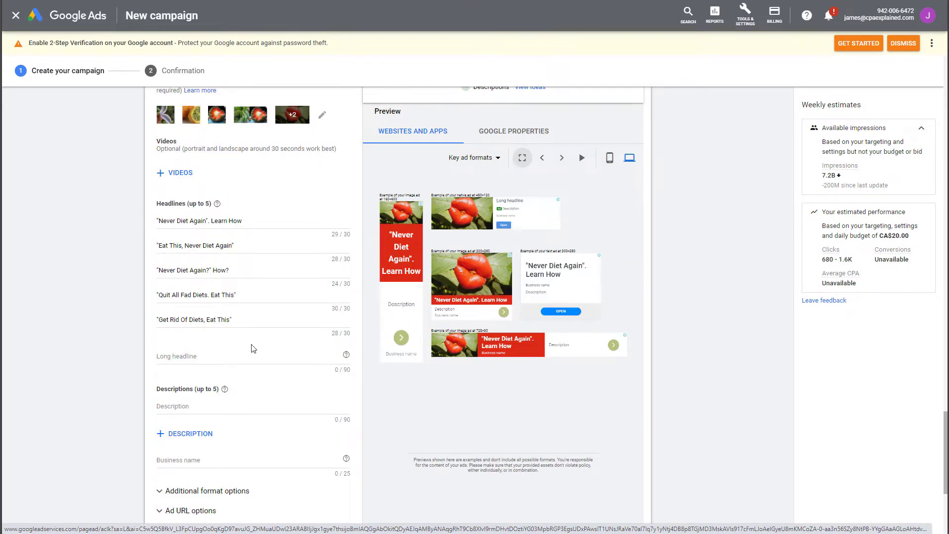
{"action": "key", "text": "ctrl+Tab"}
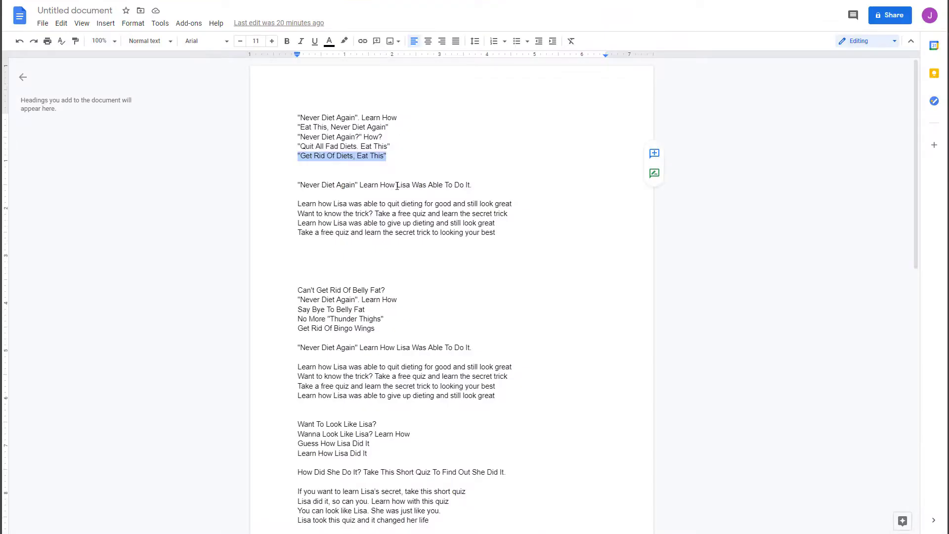
{"action": "left_click_drag", "start_coordinate": [488, 184], "coordinate": [288, 179]}
{"action": "triple_click", "coordinate": [304, 188]}
{"action": "left_click", "coordinate": [306, 188]}
{"action": "triple_click", "coordinate": [307, 188]}
{"action": "key", "text": "ctrl+c"}
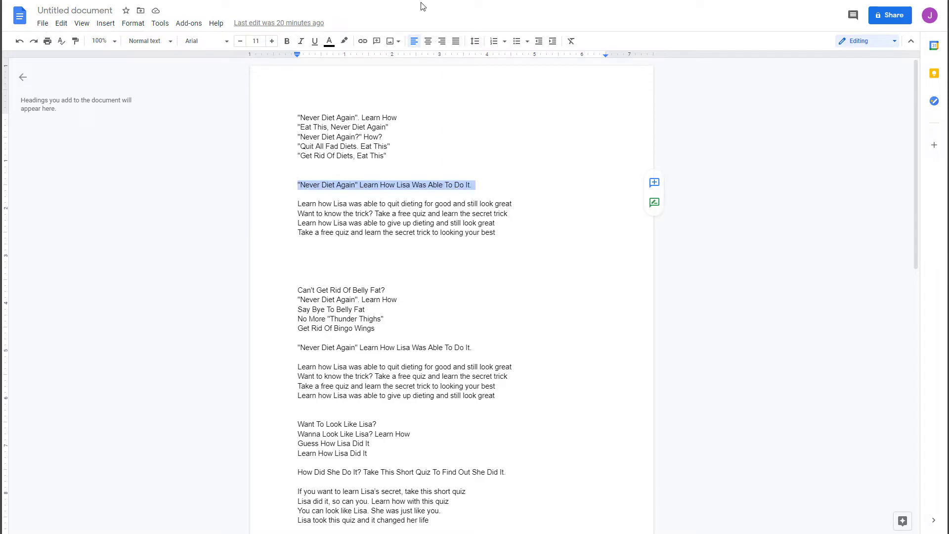
{"action": "key", "text": "ctrl+Tab"}
{"action": "left_click", "coordinate": [189, 357]}
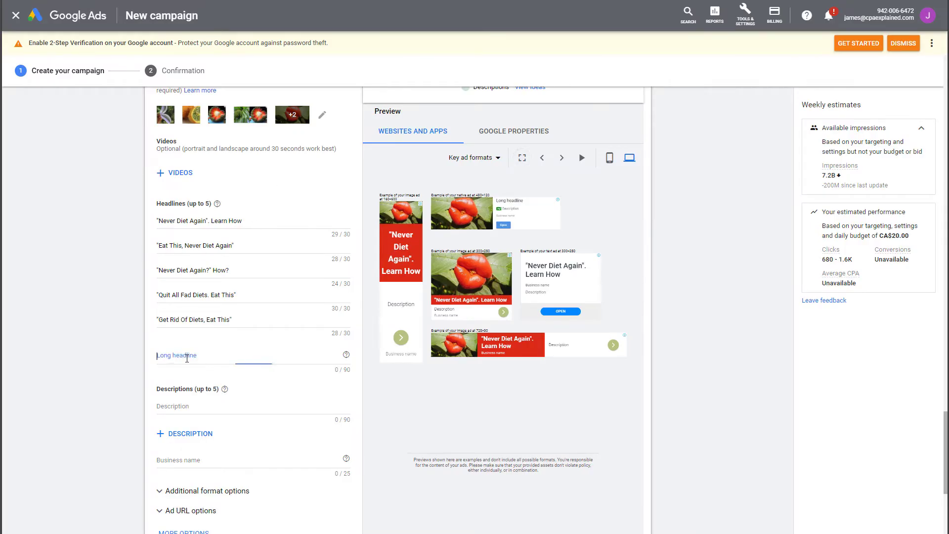
{"action": "key", "text": "ctrl+v"}
{"action": "key", "text": "BackSpace"}
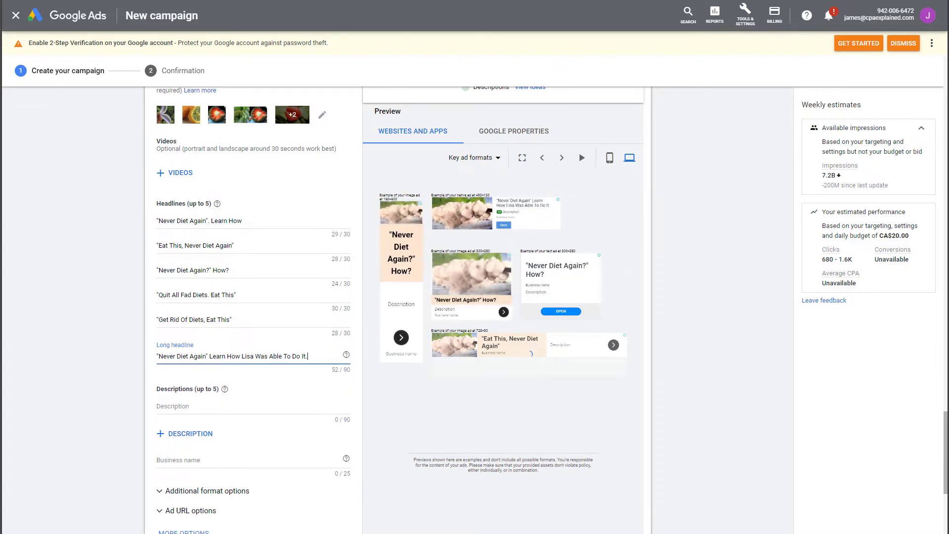
- Copy the document's first description line, about quitting dieting for good and still looking great, into the ad's first description
{"action": "key", "text": "ctrl+shift+Tab"}
{"action": "left_click_drag", "start_coordinate": [512, 204], "coordinate": [302, 200]}
{"action": "key", "text": "ctrl+c"}
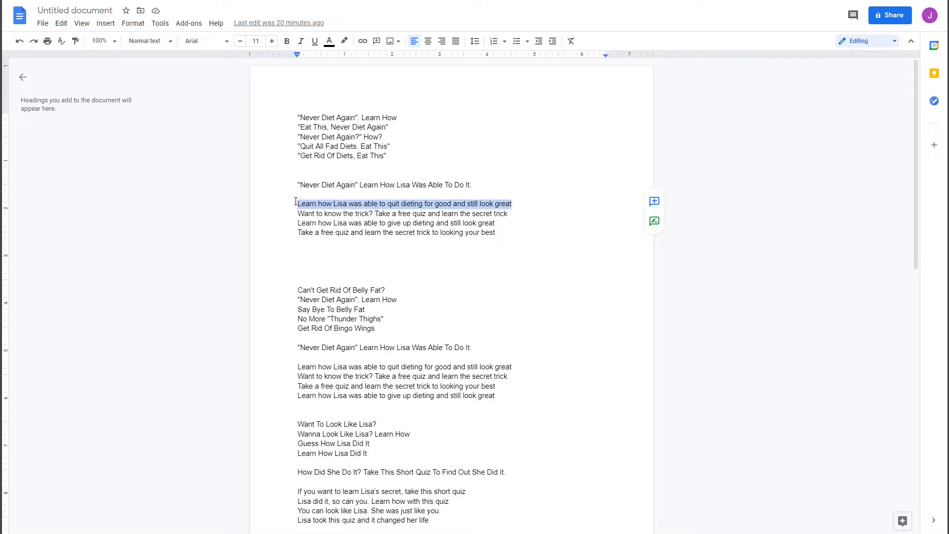
{"action": "key", "text": "ctrl+Tab"}
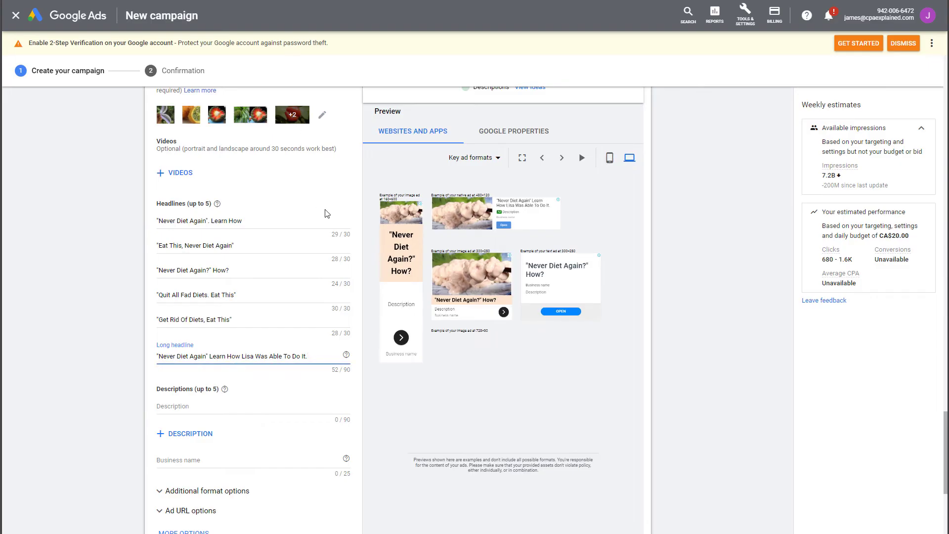
{"action": "left_click", "coordinate": [205, 406]}
{"action": "key", "text": "ctrl+v"}
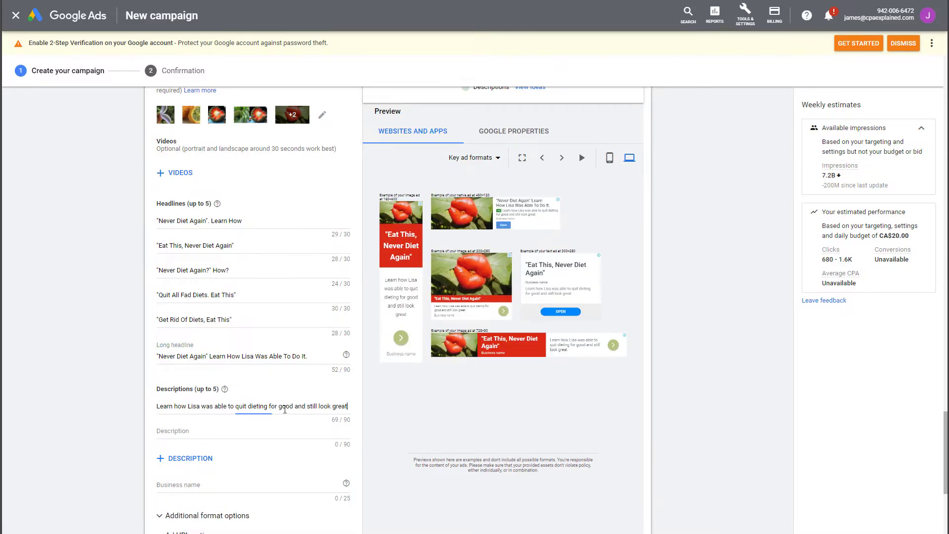
- Copy "Want to know the trick? Take a free quiz and learn the secret trick" from the Google Docs document into the ad's second description
{"action": "left_click", "coordinate": [271, 432]}
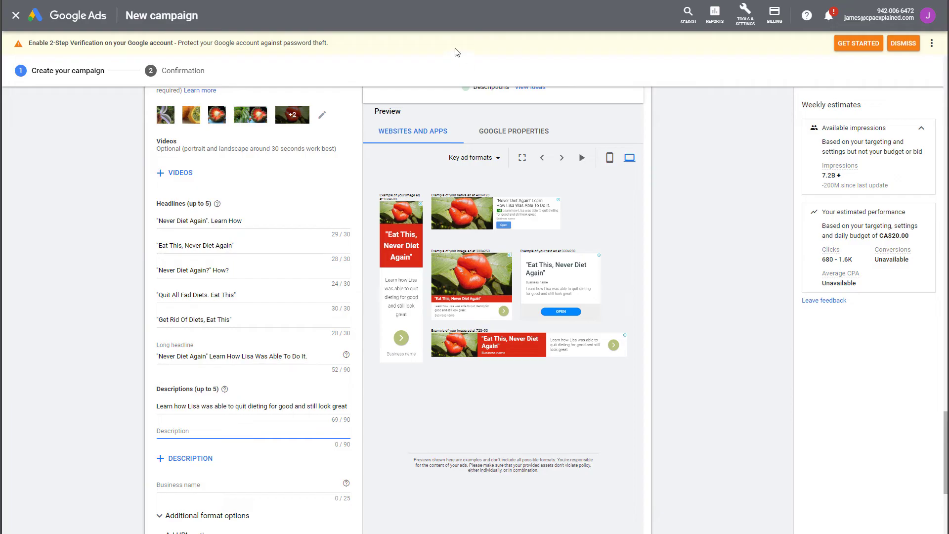
{"action": "key", "text": "alt+Tab"}
{"action": "left_click_drag", "start_coordinate": [514, 204], "coordinate": [298, 212]}
{"action": "key", "text": "ctrl+c"}
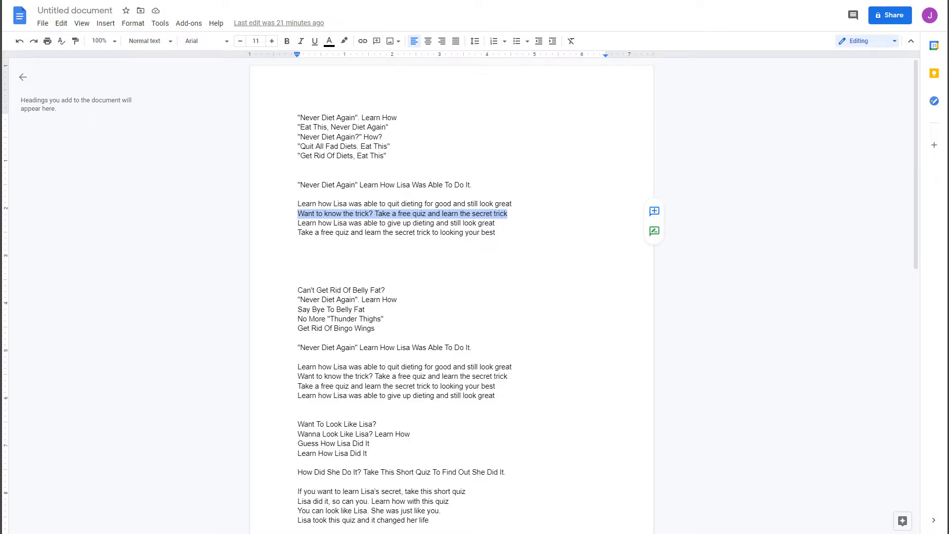
{"action": "key", "text": "alt+Tab"}
{"action": "key", "text": "ctrl+v"}
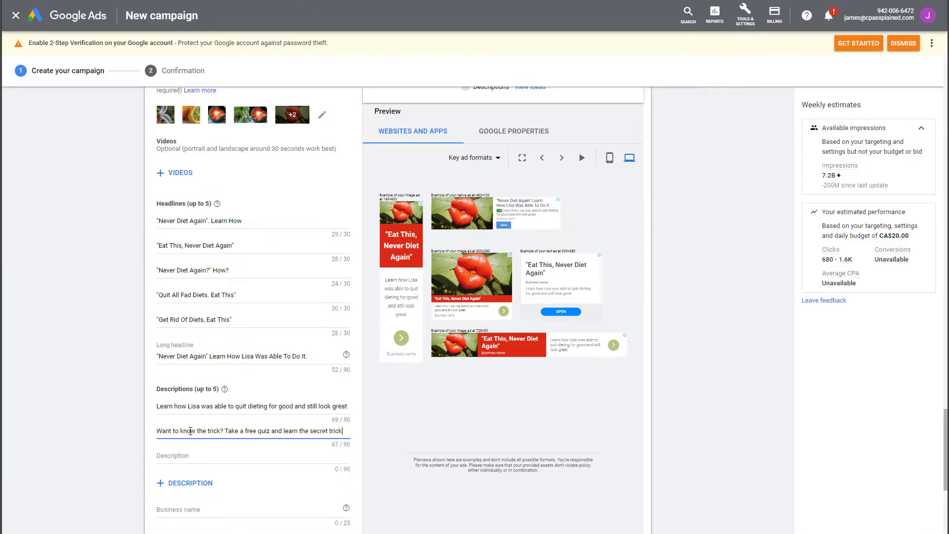
- Copy the document's third description line, about giving up dieting and still looking great, into the ad's third description
{"action": "key", "text": "alt+Tab"}
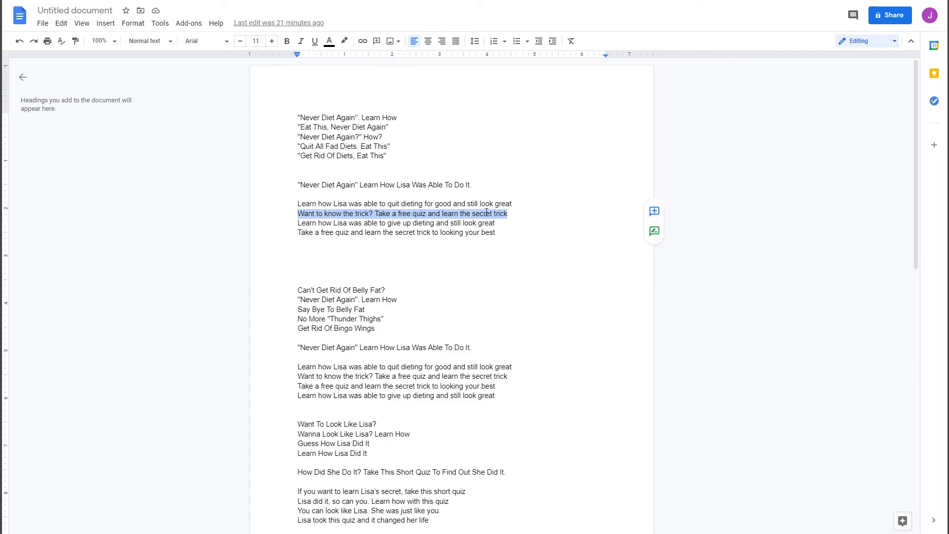
{"action": "left_click_drag", "start_coordinate": [498, 223], "coordinate": [294, 230]}
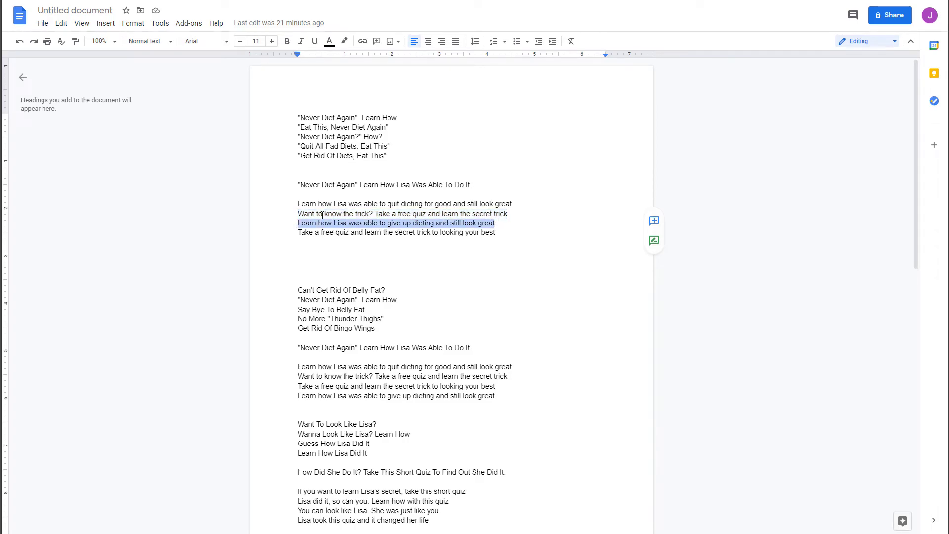
{"action": "key", "text": "ctrl+c"}
{"action": "key", "text": "alt+Tab"}
{"action": "left_click", "coordinate": [207, 450]}
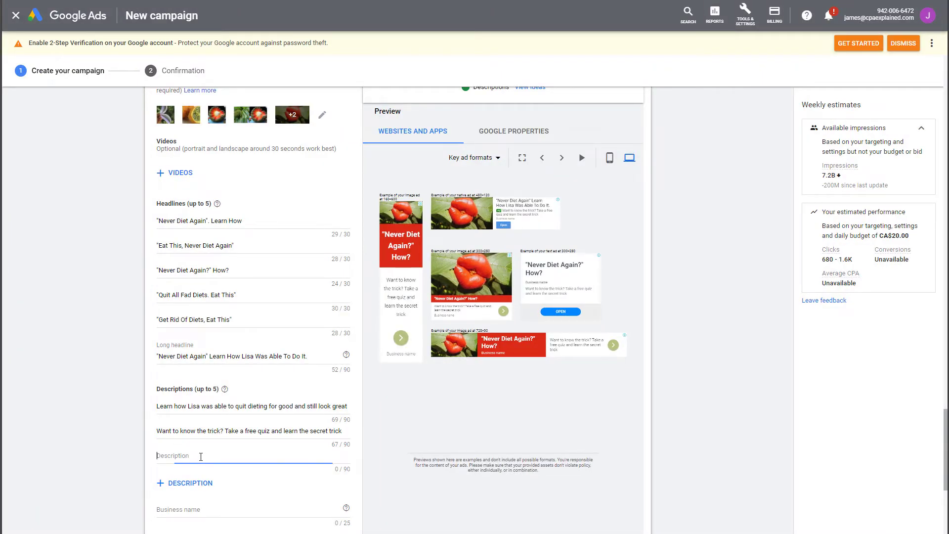
{"action": "key", "text": "ctrl+v"}
- Copy "Take a free quiz and learn the secret trick to looking your best" from the Google Docs document into the ad's fourth description
{"action": "key", "text": "alt+Tab"}
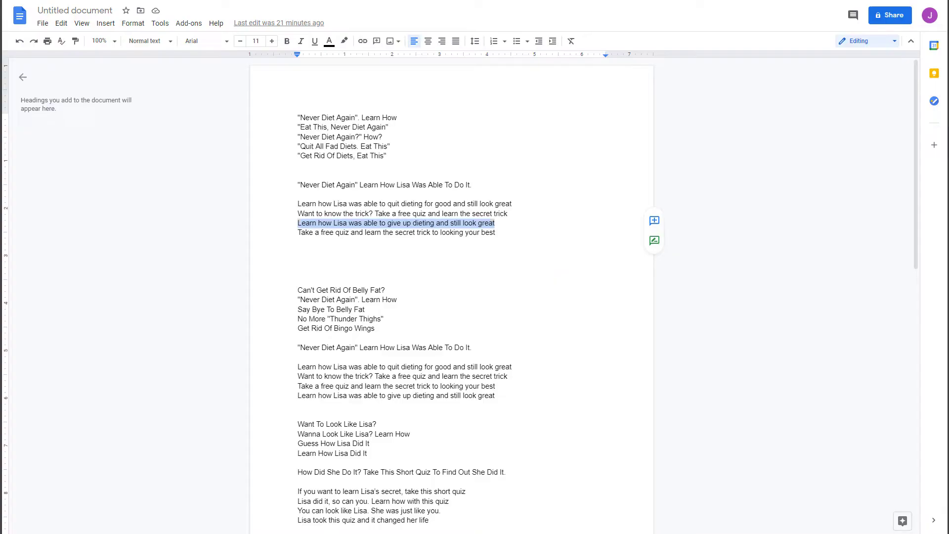
{"action": "left_click_drag", "start_coordinate": [496, 233], "coordinate": [295, 236]}
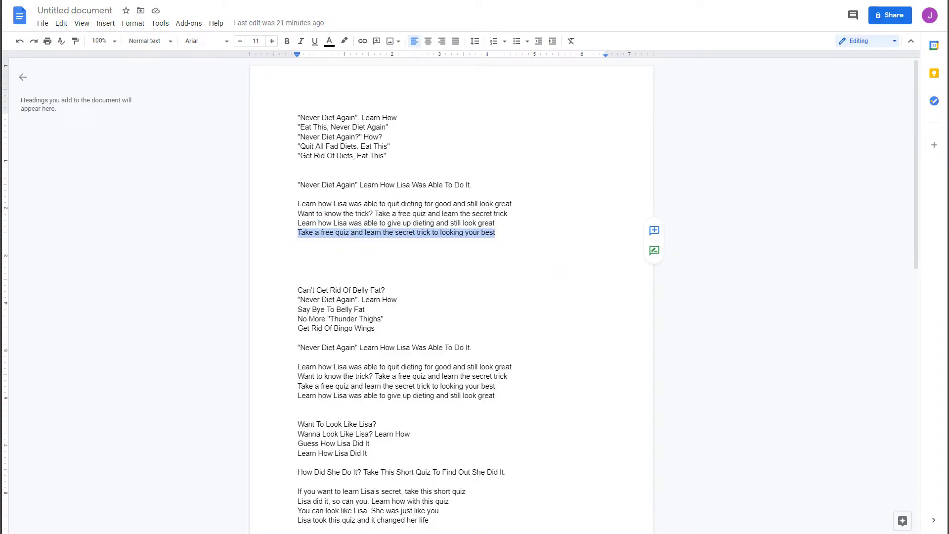
{"action": "key", "text": "ctrl+c"}
{"action": "key", "text": "alt+Tab"}
{"action": "left_click", "coordinate": [209, 481]}
{"action": "key", "text": "ctrl+v"}
- Enter quizert as the responsive display ad's business name
{"action": "scroll", "coordinate": [223, 385], "scroll_direction": "down", "scroll_amount": 2}
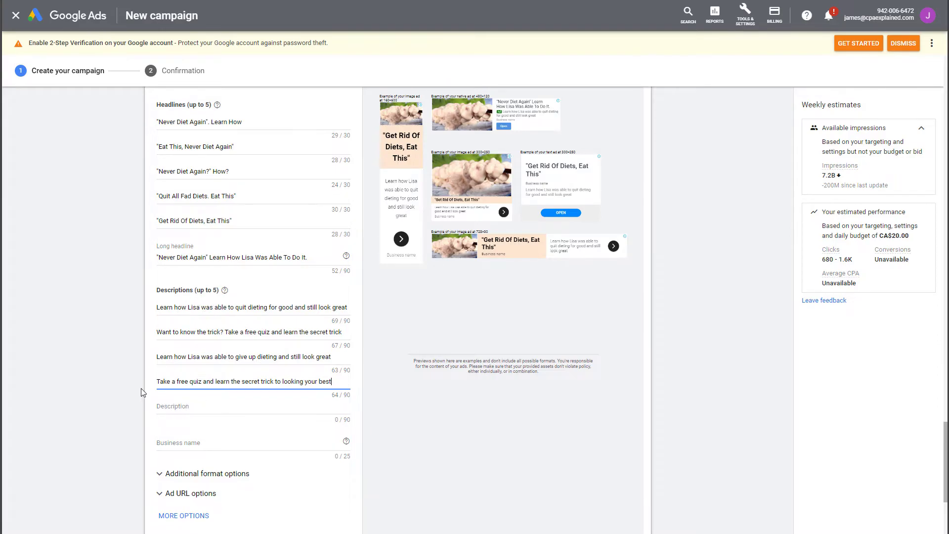
{"action": "scroll", "coordinate": [143, 385], "scroll_direction": "up", "scroll_amount": 2}
{"action": "scroll", "coordinate": [143, 394], "scroll_direction": "down", "scroll_amount": 2}
{"action": "scroll", "coordinate": [165, 435], "scroll_direction": "down", "scroll_amount": 1}
{"action": "left_click", "coordinate": [209, 393]}
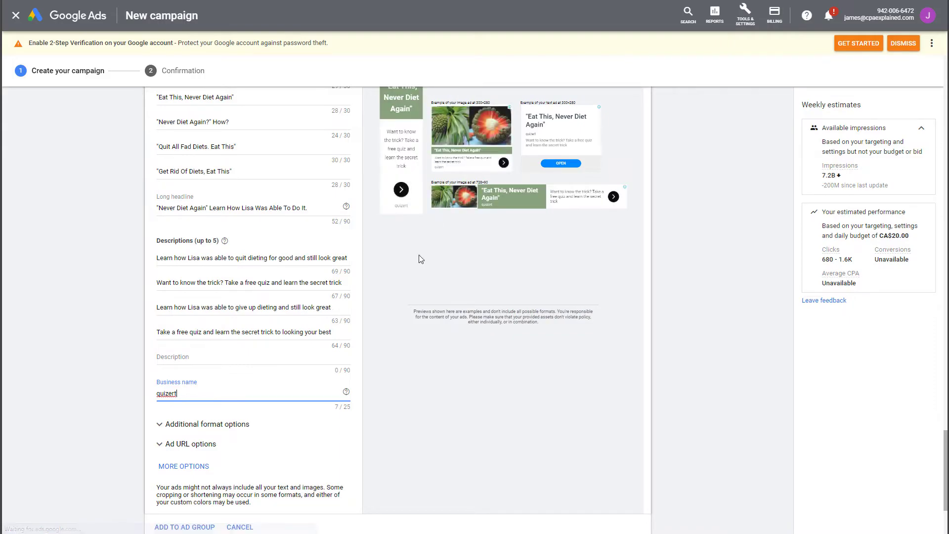
- Check the ad's desktop previews, switch the preview to mobile and step through its mobile formats
{"action": "scroll", "coordinate": [396, 377], "scroll_direction": "up", "scroll_amount": 2}
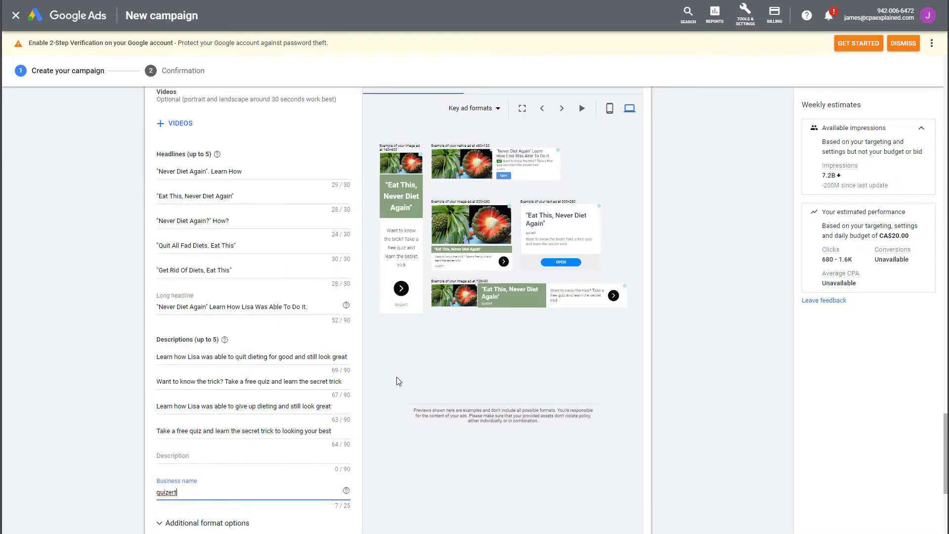
{"action": "scroll", "coordinate": [391, 328], "scroll_direction": "down", "scroll_amount": 2}
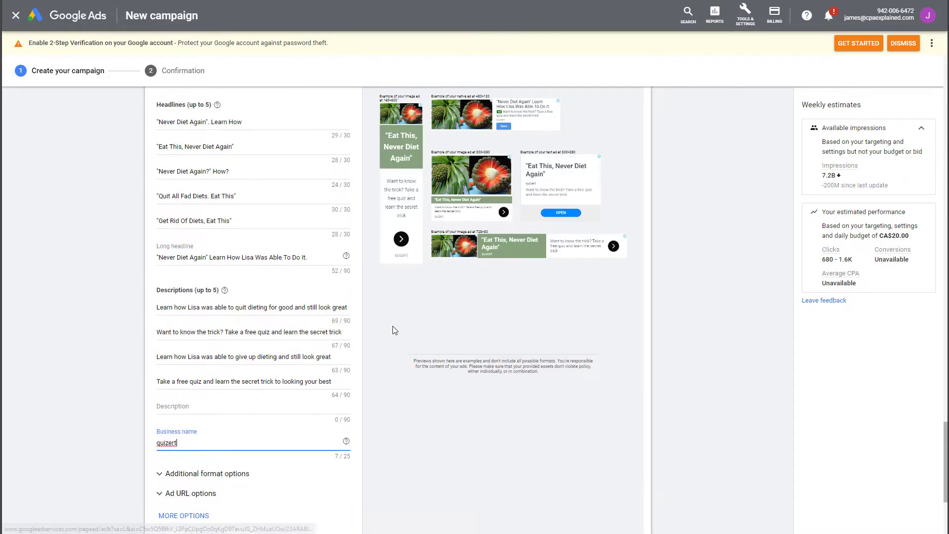
{"action": "scroll", "coordinate": [398, 360], "scroll_direction": "up", "scroll_amount": 2}
{"action": "left_click", "coordinate": [609, 108]}
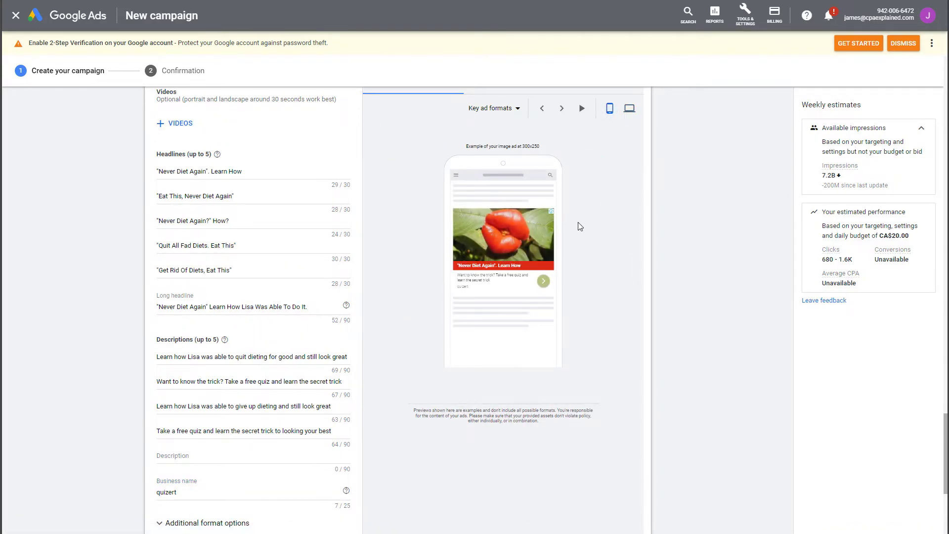
{"action": "left_click", "coordinate": [562, 109]}
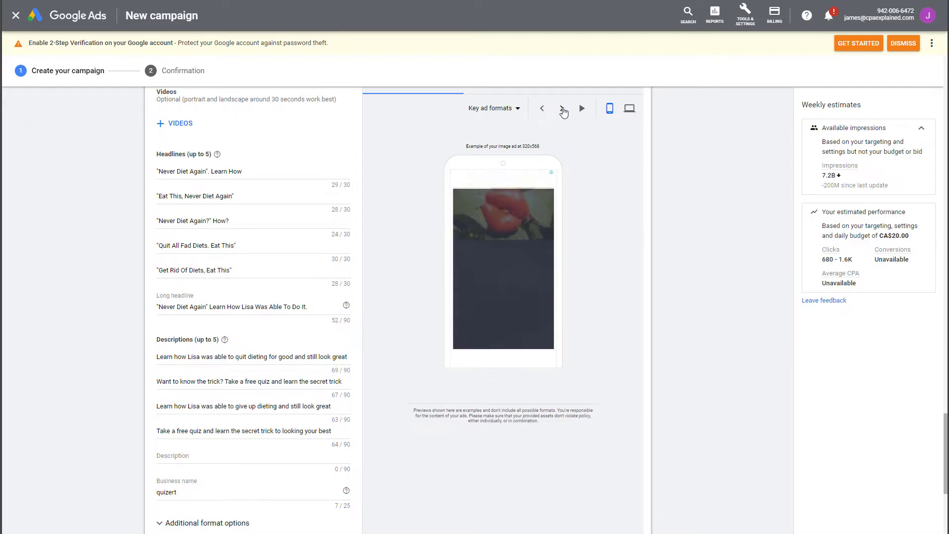
{"action": "left_click", "coordinate": [562, 109]}
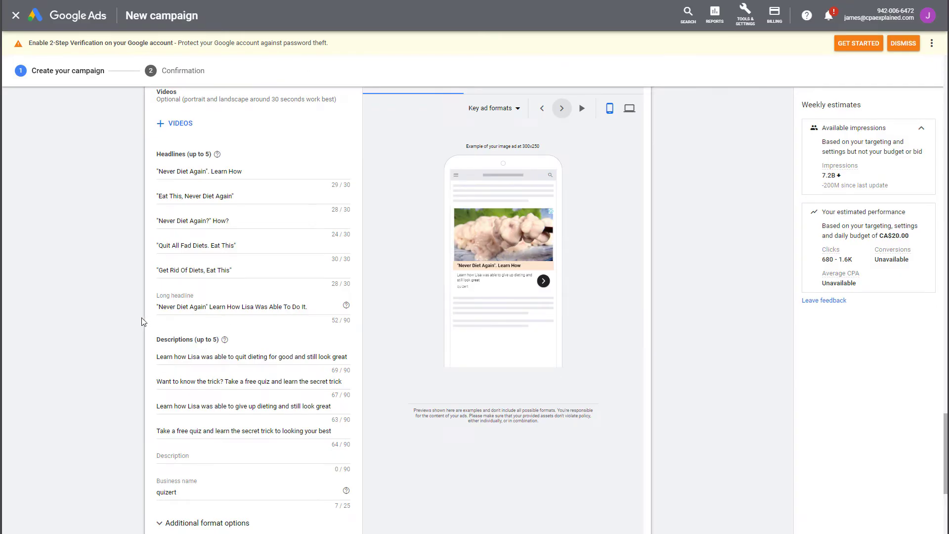
- Check over the completed responsive display ad form and create the campaign
{"action": "scroll", "coordinate": [141, 322], "scroll_direction": "down", "scroll_amount": 5}
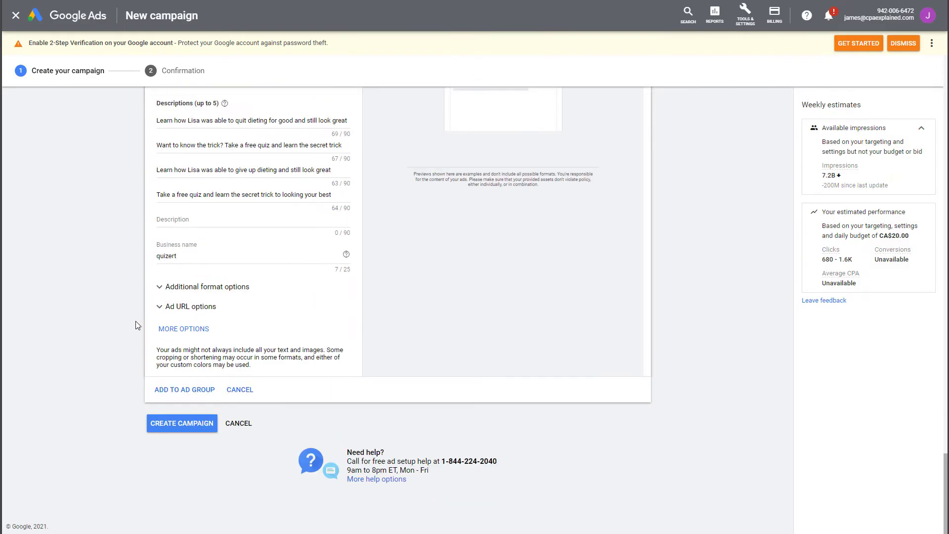
{"action": "scroll", "coordinate": [125, 412], "scroll_direction": "up", "scroll_amount": 3}
{"action": "scroll", "coordinate": [188, 369], "scroll_direction": "up", "scroll_amount": 3}
{"action": "scroll", "coordinate": [400, 360], "scroll_direction": "down", "scroll_amount": 5}
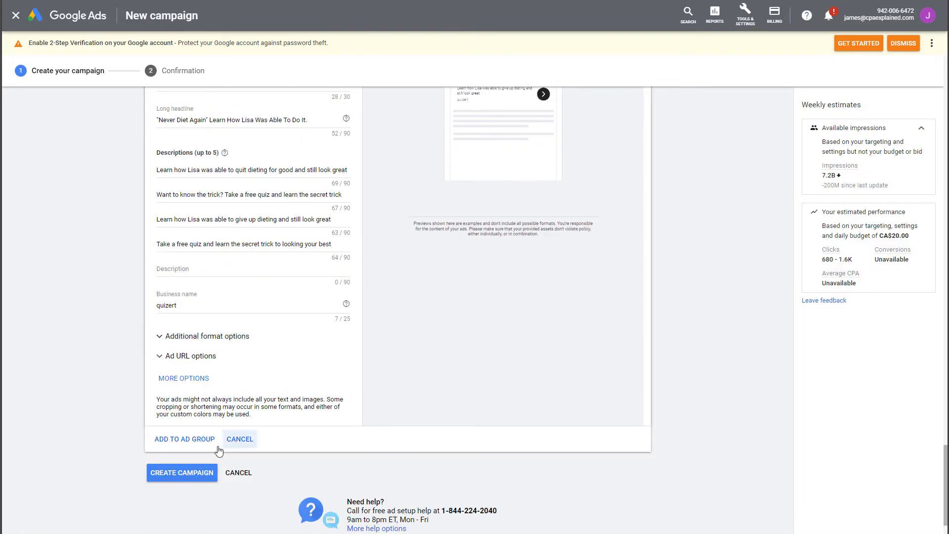
{"action": "scroll", "coordinate": [375, 371], "scroll_direction": "up", "scroll_amount": 9}
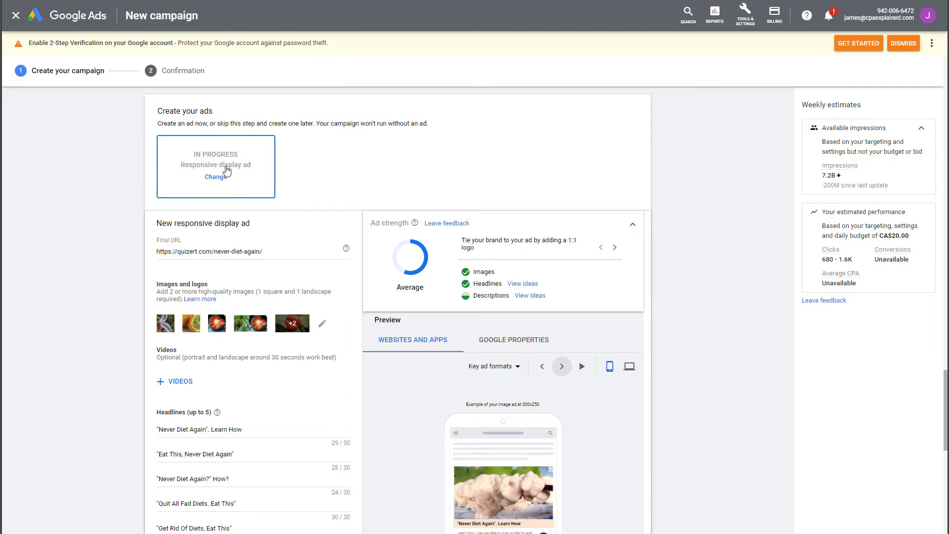
{"action": "scroll", "coordinate": [102, 386], "scroll_direction": "down", "scroll_amount": 10}
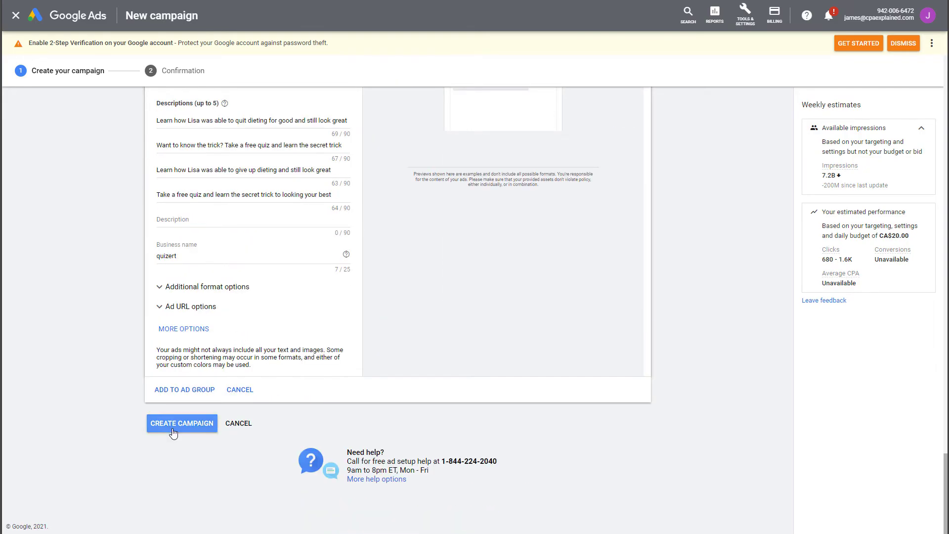
{"action": "left_click", "coordinate": [172, 431]}
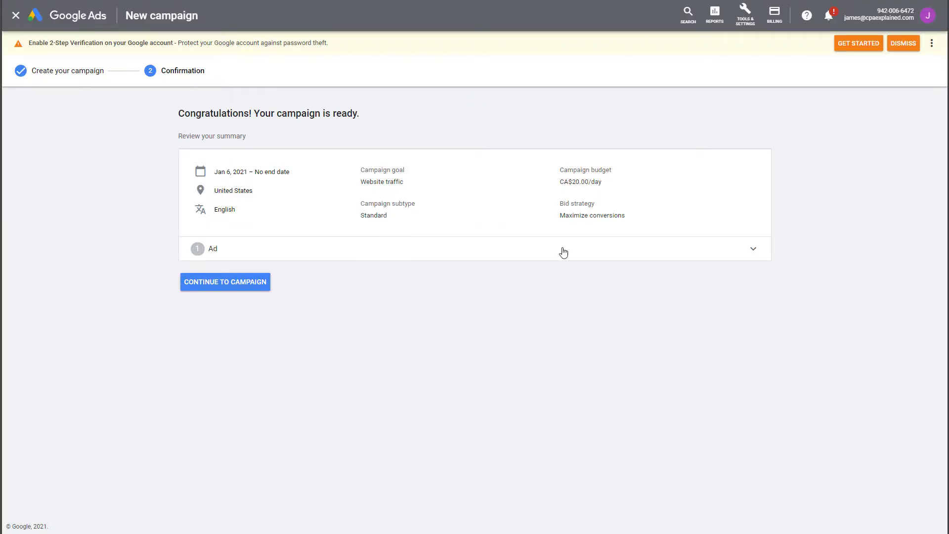
- Expand the ad details in the campaign summary, review them and continue to the campaign
{"action": "left_click", "coordinate": [715, 252]}
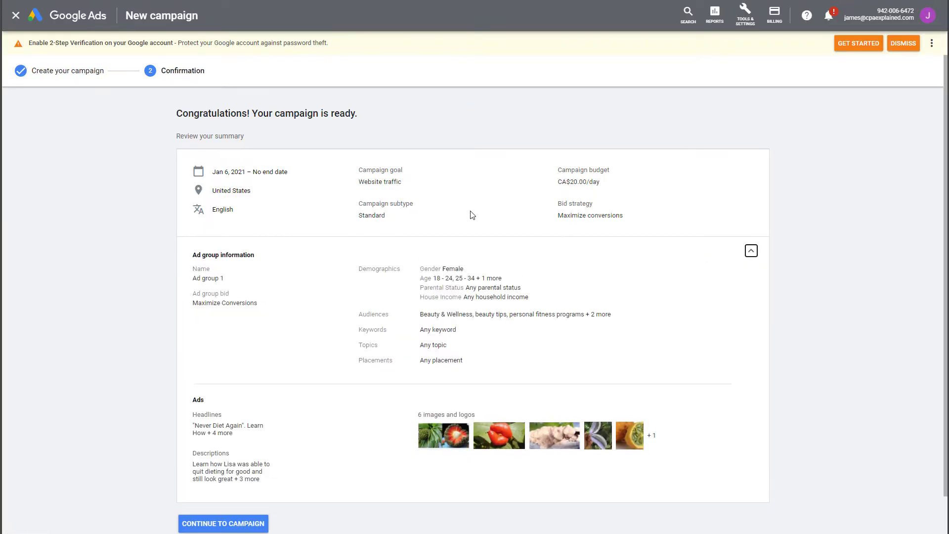
{"action": "scroll", "coordinate": [319, 307], "scroll_direction": "down", "scroll_amount": 1}
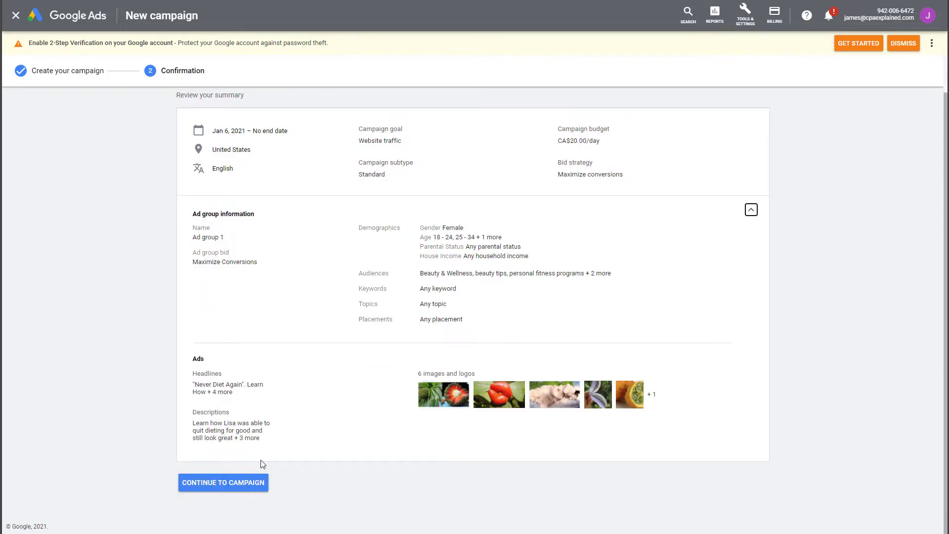
{"action": "left_click", "coordinate": [241, 487]}
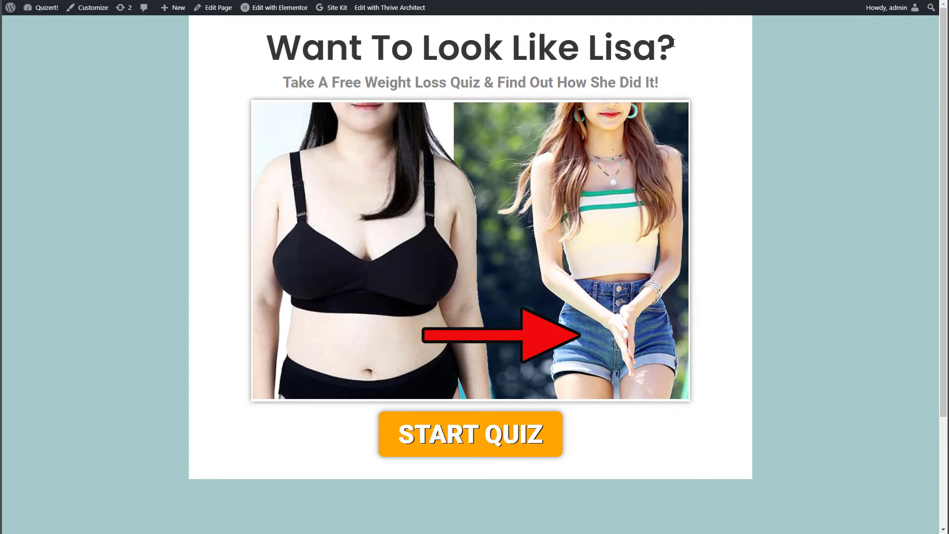
- Trigger the quiz landing page's exit popup, answer Yes to its weight-loss question and read through the chat replies
{"action": "mouse_move", "coordinate": [668, 1]}
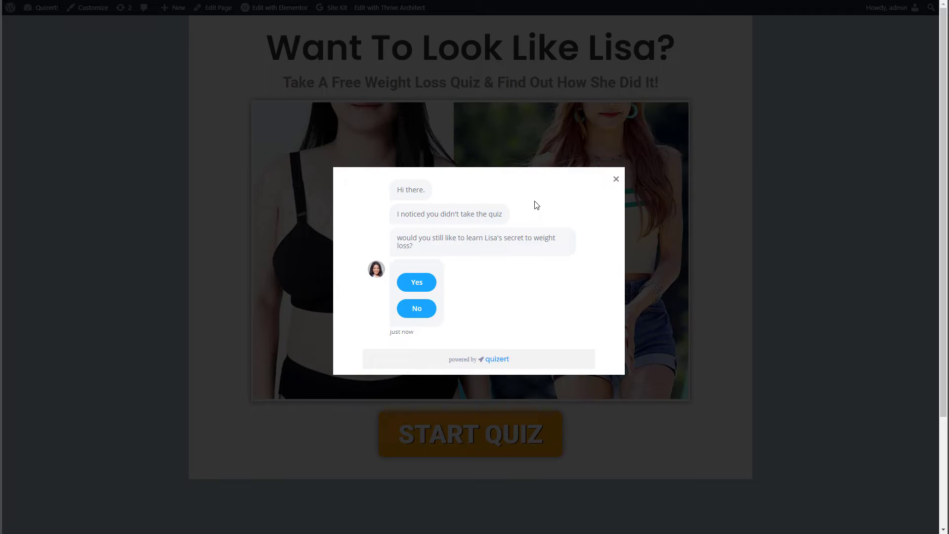
{"action": "left_click", "coordinate": [417, 282]}
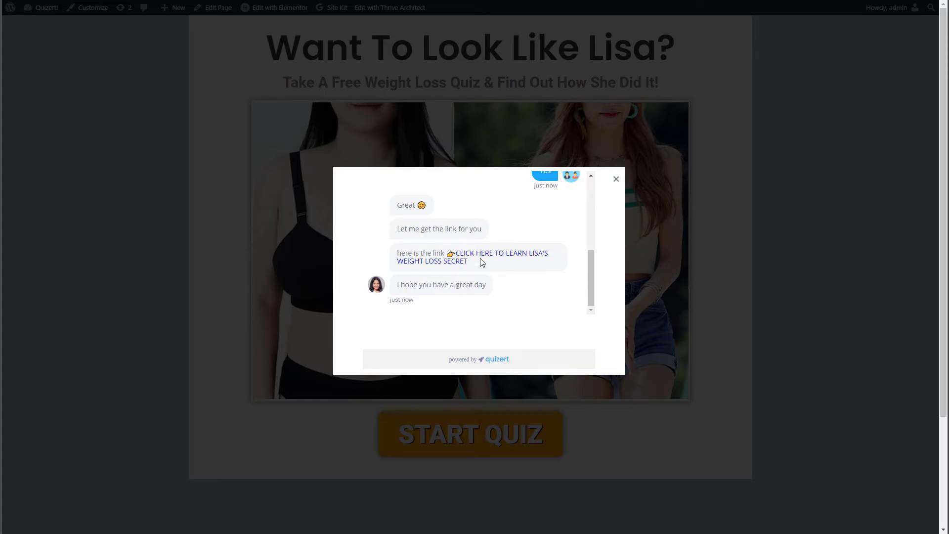
{"action": "mouse_move", "coordinate": [589, 269]}
{"action": "left_mouse_down"}
{"action": "mouse_move", "coordinate": [596, 207]}
{"action": "mouse_move", "coordinate": [594, 254]}
{"action": "left_mouse_up"}
{"action": "scroll", "coordinate": [508, 273], "scroll_direction": "down", "scroll_amount": 1}
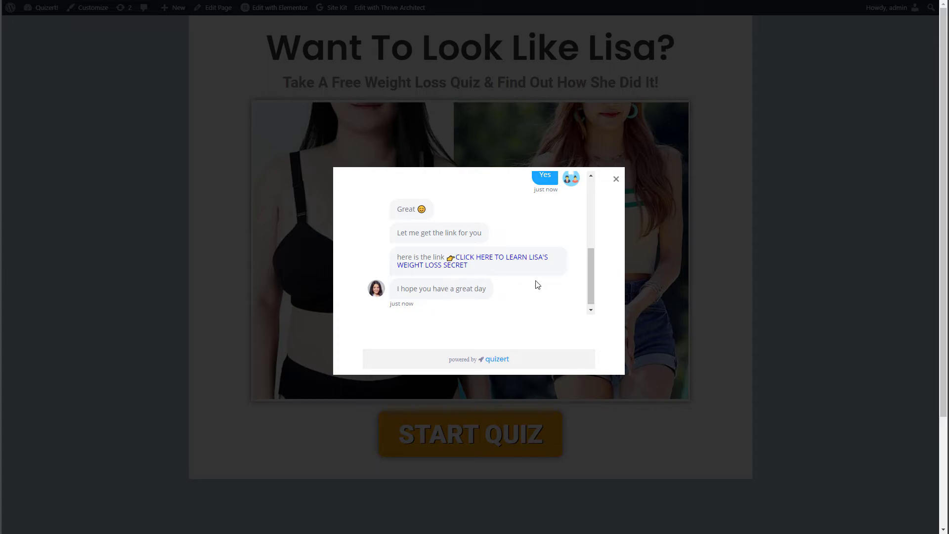
{"action": "scroll", "coordinate": [535, 282], "scroll_direction": "down", "scroll_amount": 1}
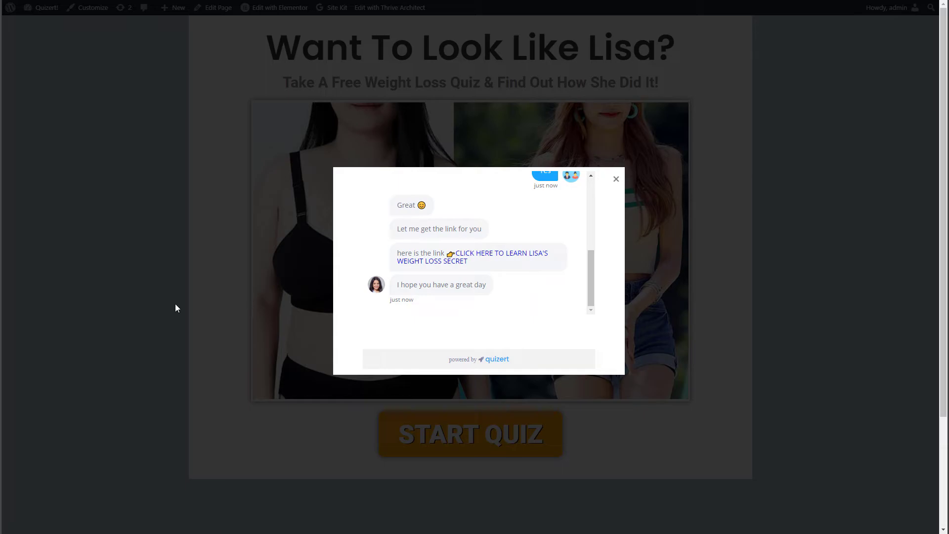
{"action": "mouse_move", "coordinate": [591, 285]}
{"action": "left_mouse_down"}
{"action": "mouse_move", "coordinate": [595, 213]}
{"action": "mouse_move", "coordinate": [592, 303]}
{"action": "left_mouse_up"}
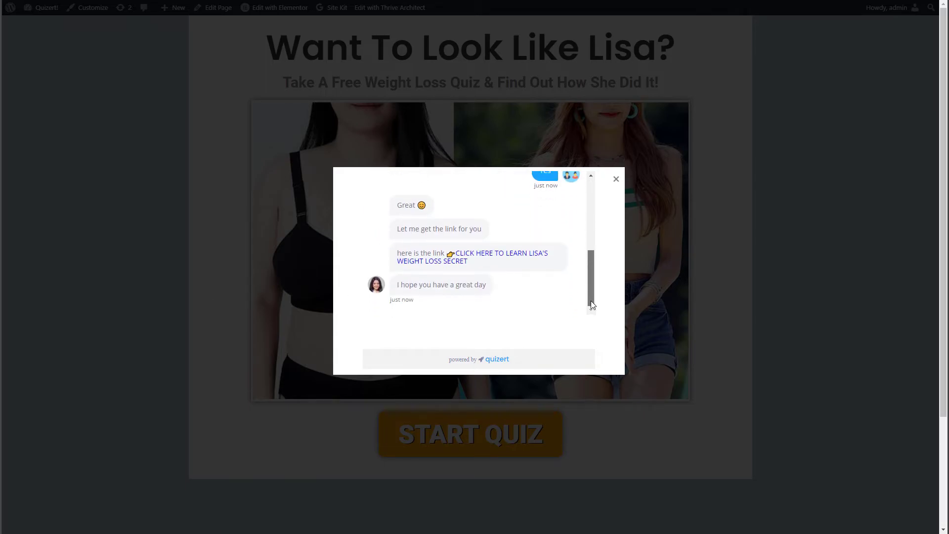